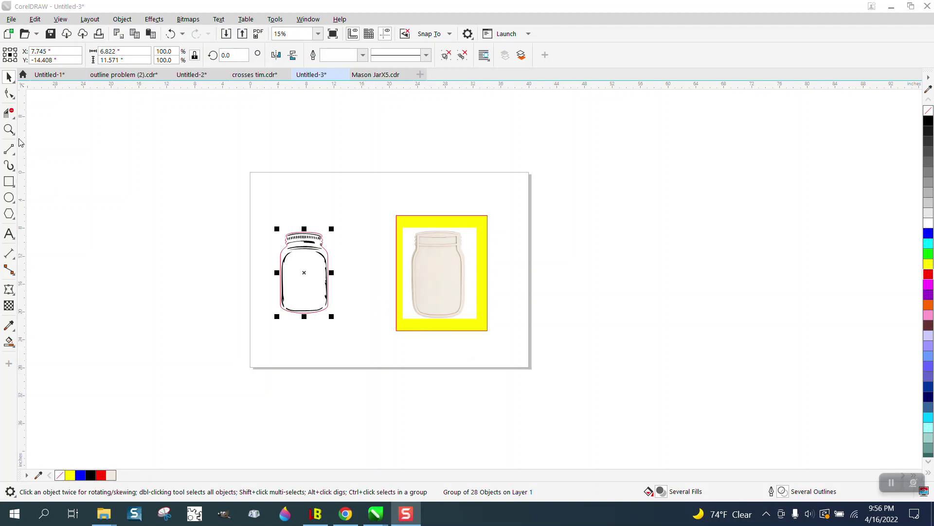
# Zoom in on the yellow-framed jar picture and its lip band
pyautogui.click(9, 129)
pyautogui.moveTo(378, 214); pyautogui.dragTo(503, 317)
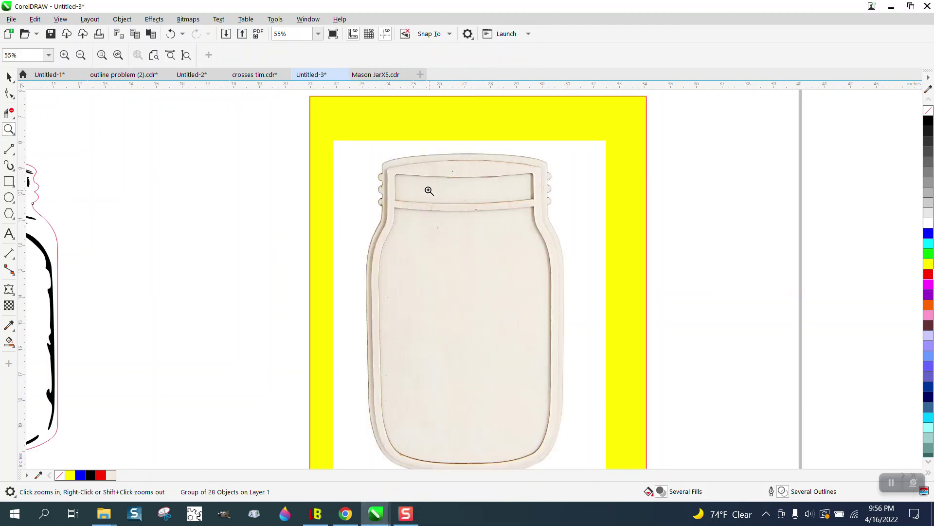
pyautogui.moveTo(389, 159); pyautogui.dragTo(565, 236)
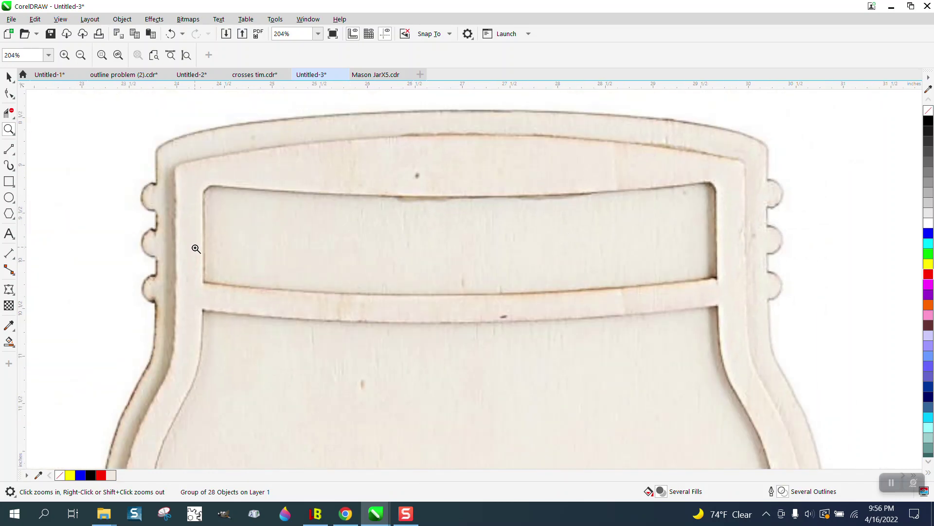
pyautogui.scroll(-1, 197, 249)
pyautogui.scroll(-4, 579, 211)
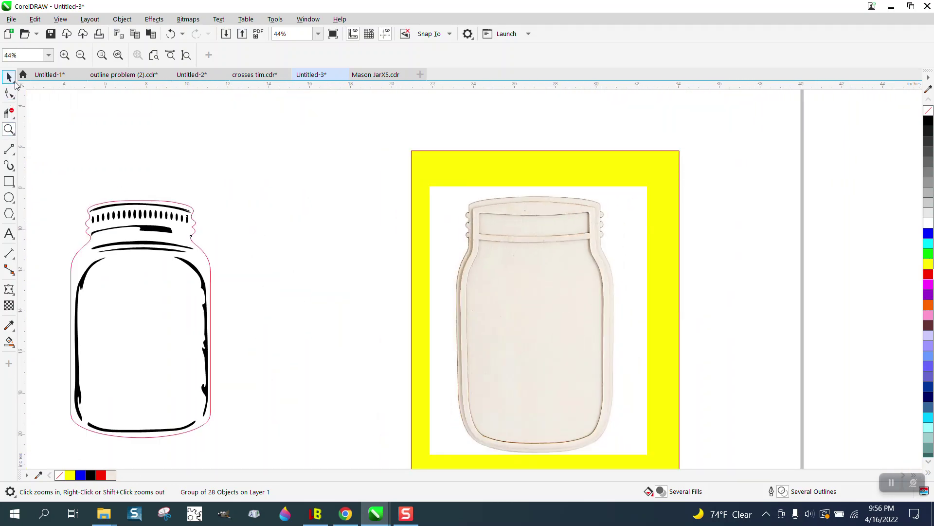
# Nudge the black jar outline up and slide the photo's white backing and yellow frame right
pyautogui.click(10, 76)
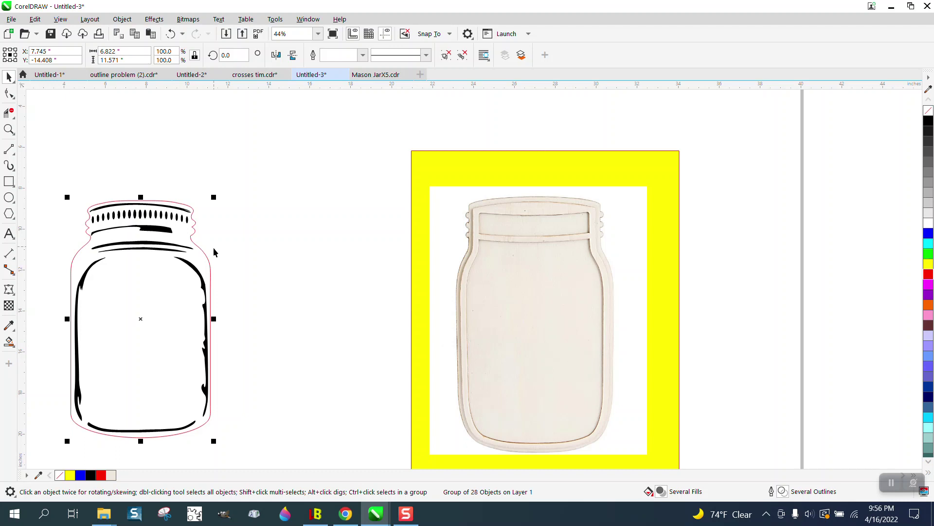
pyautogui.moveTo(208, 261); pyautogui.dragTo(208, 217)
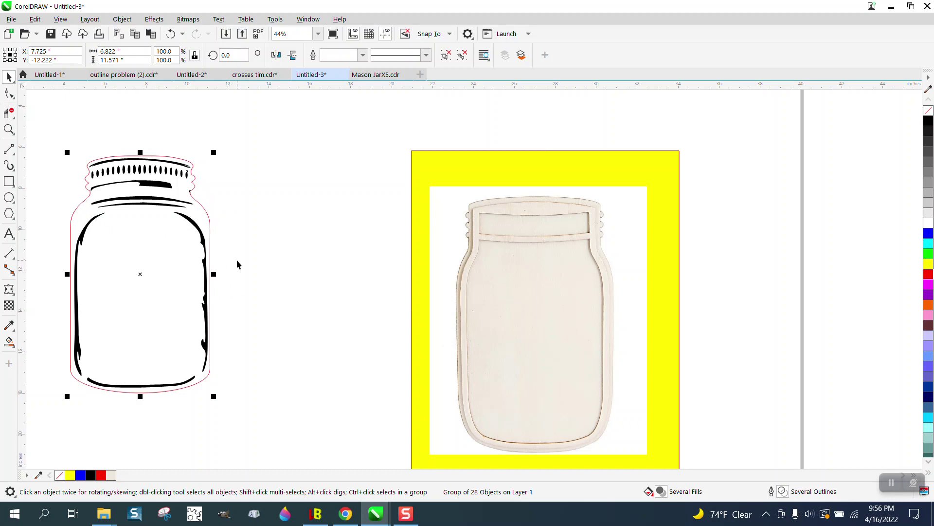
pyautogui.moveTo(430, 198); pyautogui.dragTo(649, 191)
pyautogui.moveTo(816, 172); pyautogui.dragTo(816, 172)
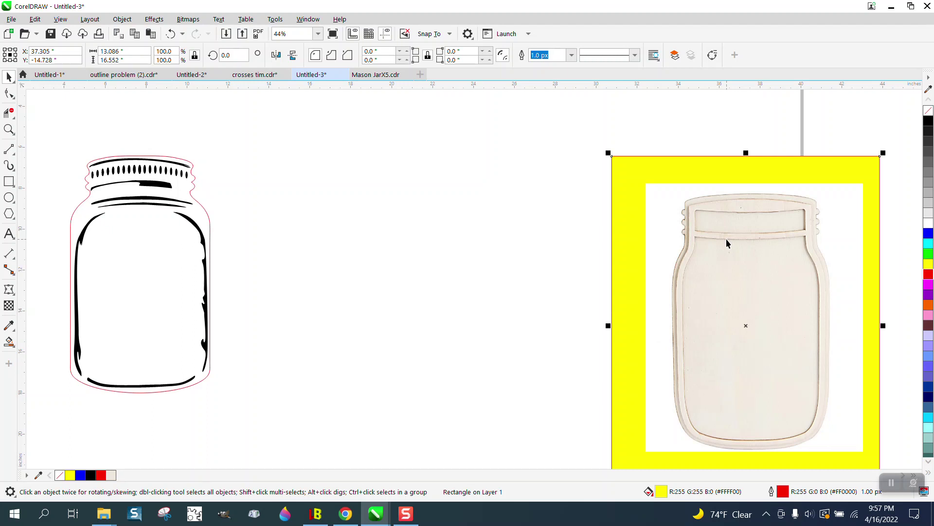
# Ungroup the jar artwork and place the red outer outline at X 20.0, Y -14.0
pyautogui.click(212, 232)
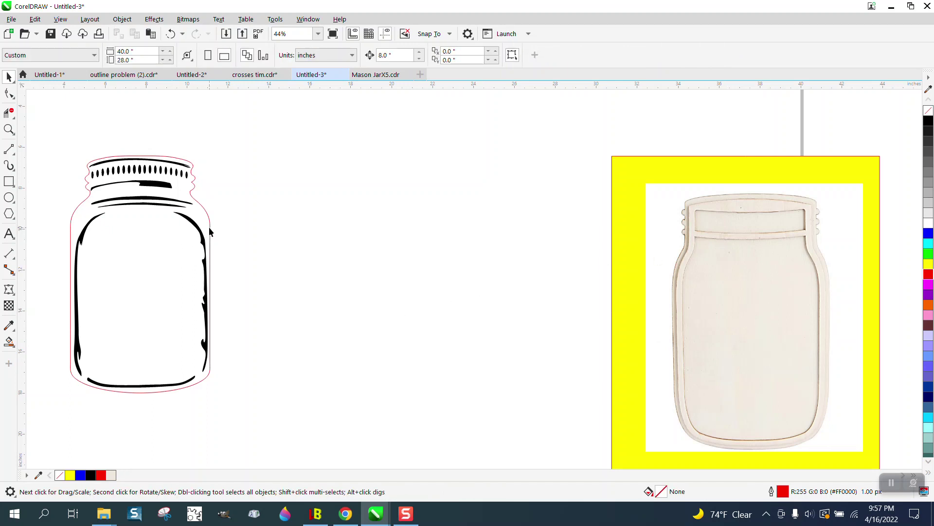
pyautogui.click(210, 229)
pyautogui.click(122, 19)
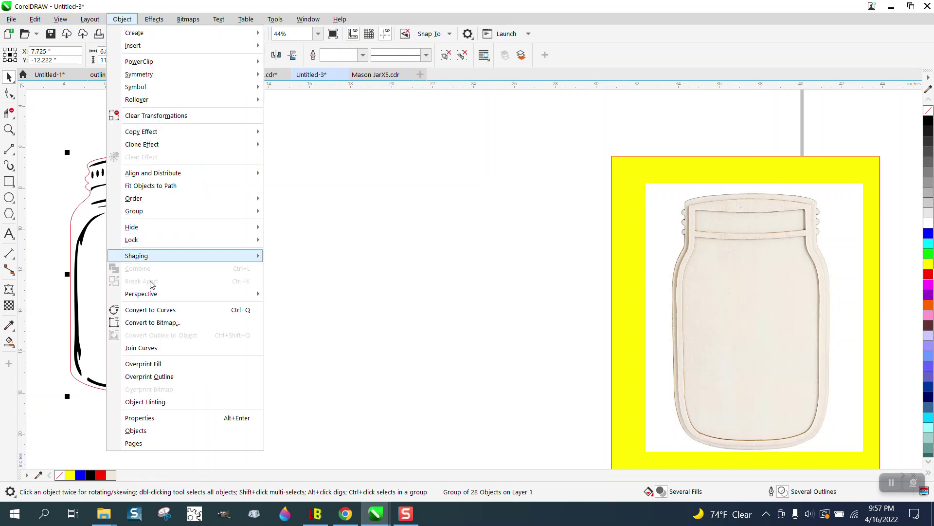
pyautogui.moveTo(150, 213)
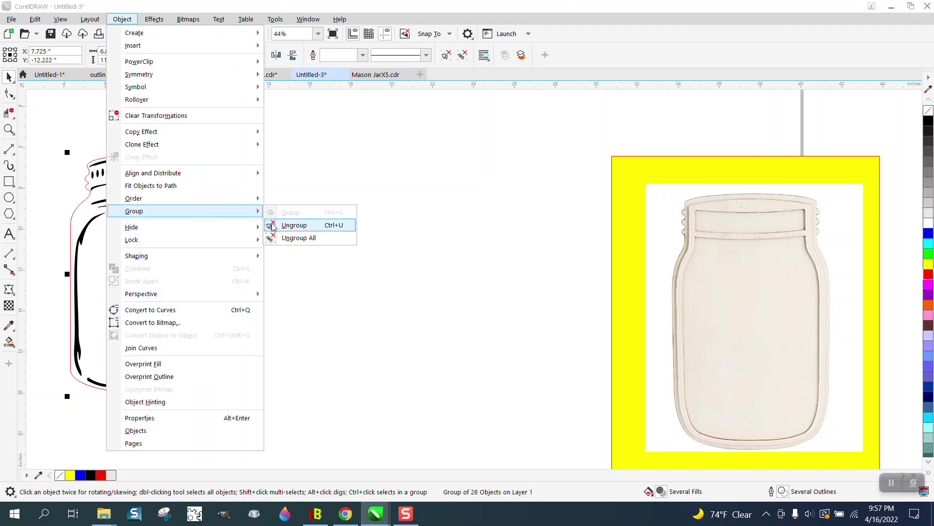
pyautogui.click(294, 225)
pyautogui.click(206, 209)
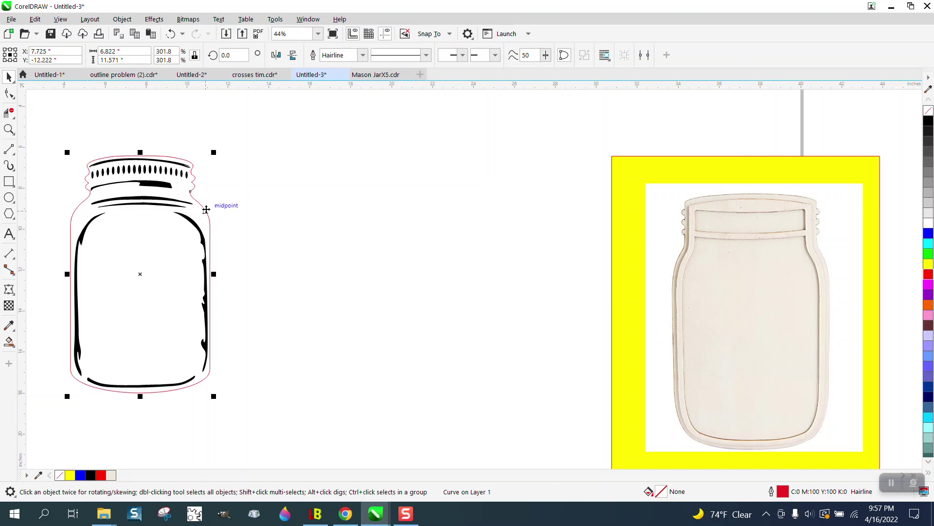
pyautogui.press('Return')
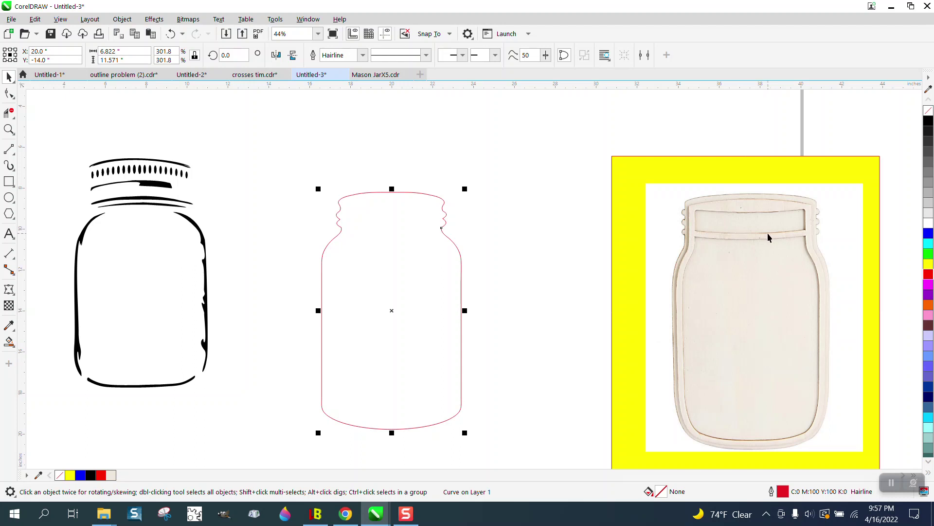
# Apply an inside contour to the red outline with 2 steps at 0.25" offset
pyautogui.click(123, 19)
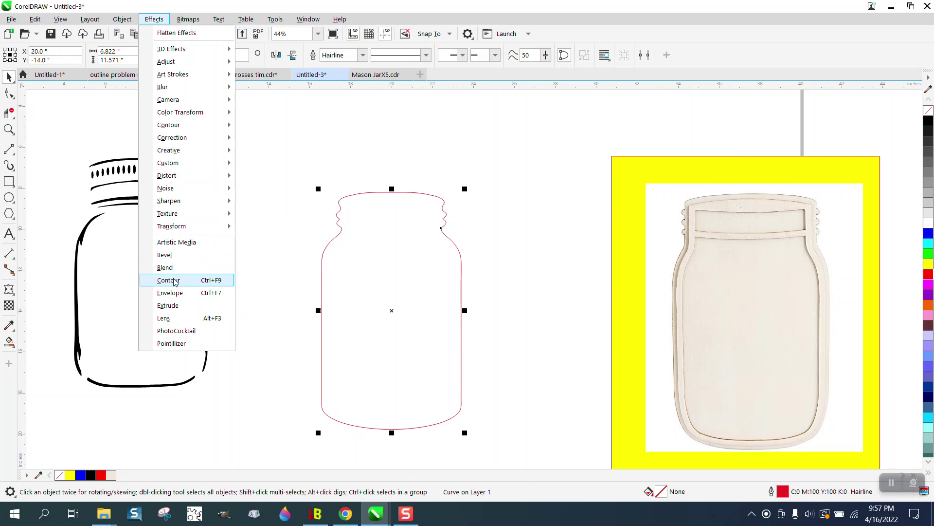
pyautogui.click(160, 276)
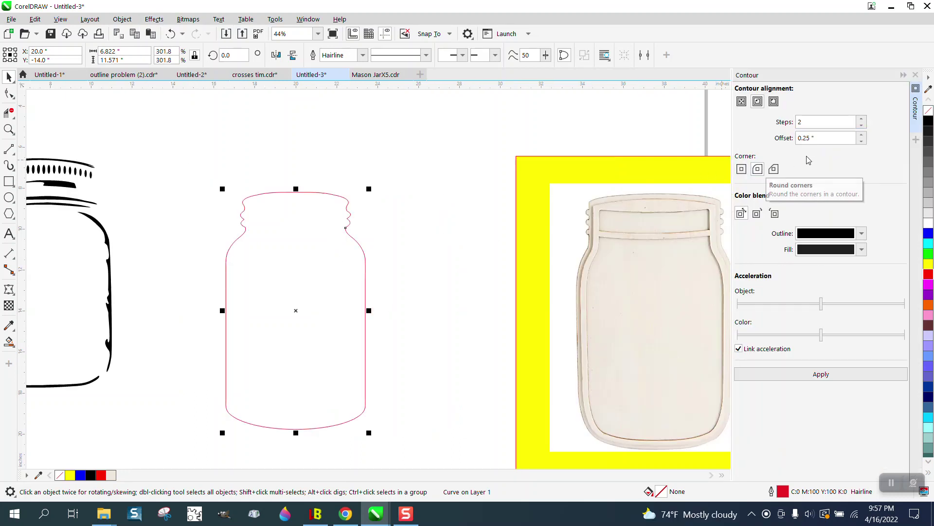
pyautogui.click(807, 379)
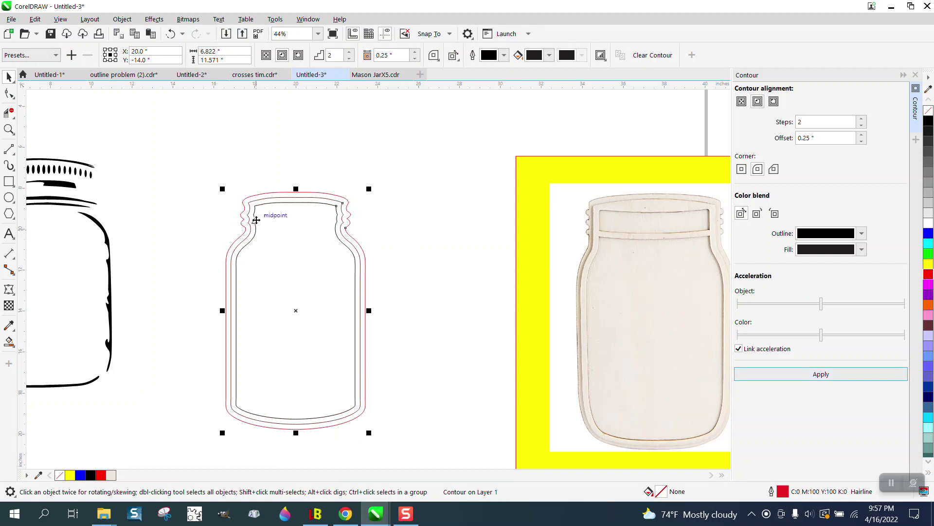
# Zoom in to inspect the tops of the contoured jar and the wooden jar photo
pyautogui.press('z')
pyautogui.moveTo(209, 185); pyautogui.dragTo(370, 257)
pyautogui.scroll(-5, 540, 235)
pyautogui.scroll(-1, 628, 236)
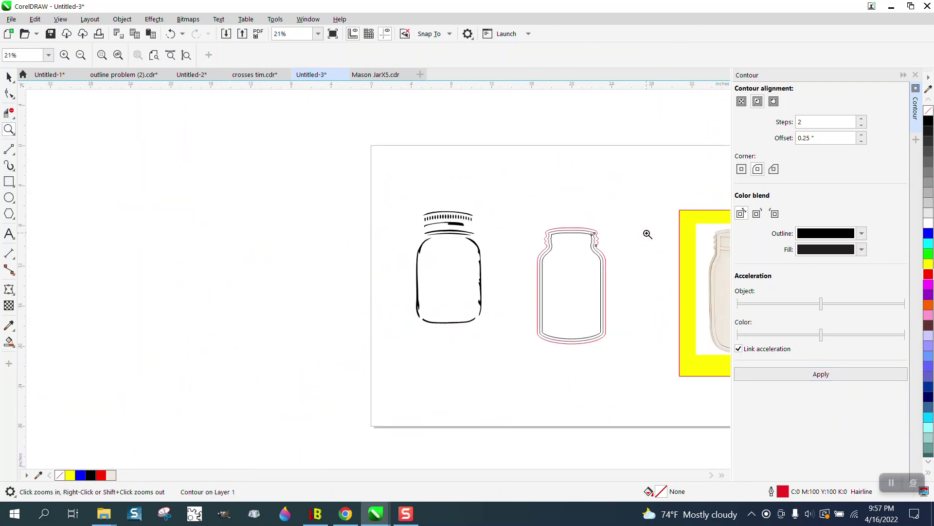
pyautogui.moveTo(705, 233); pyautogui.dragTo(672, 259)
pyautogui.scroll(-3, 292, 237)
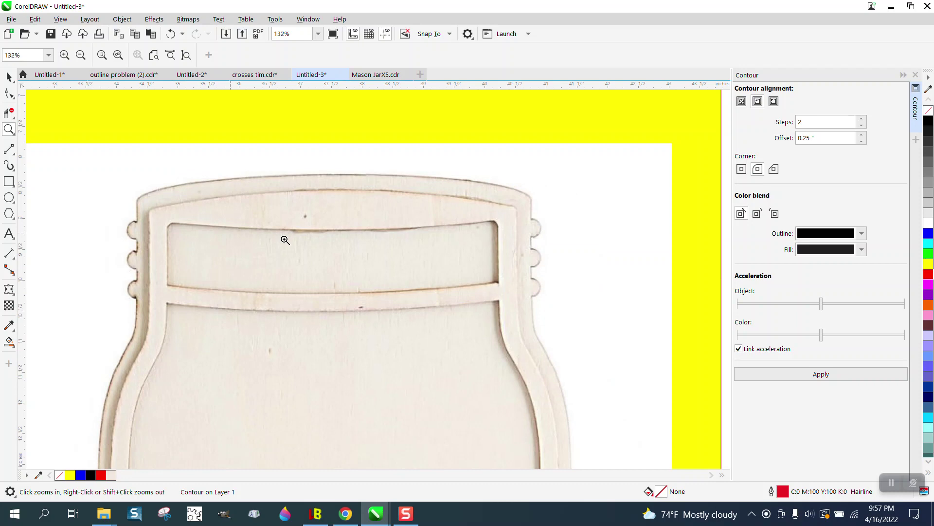
pyautogui.scroll(-3, 444, 263)
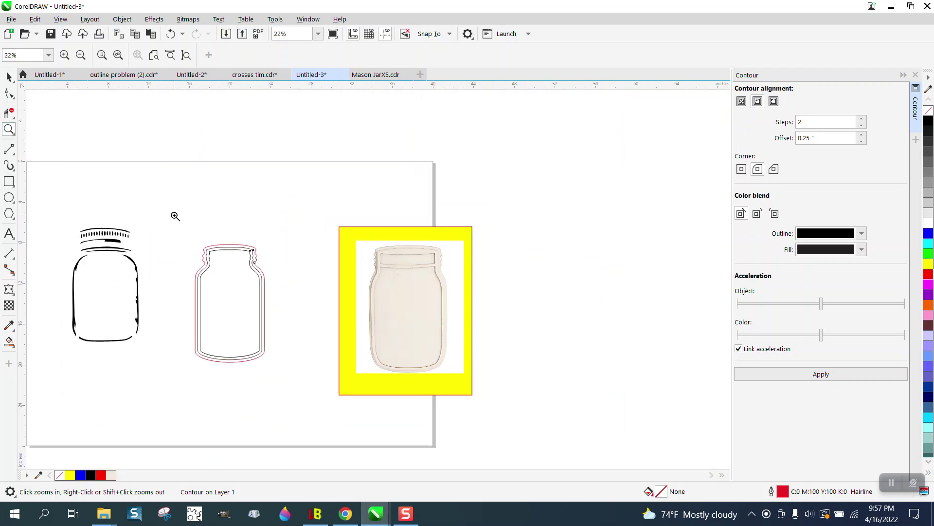
pyautogui.moveTo(174, 223); pyautogui.dragTo(292, 282)
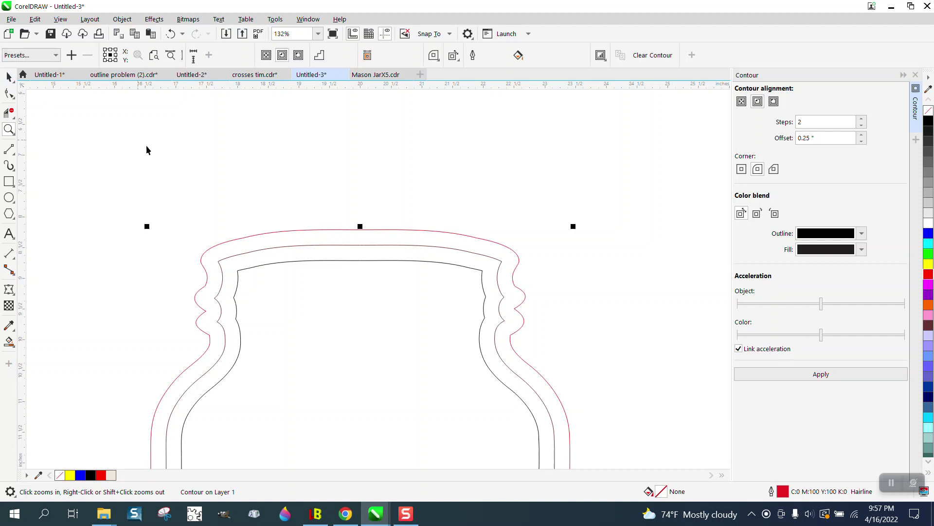
# Break the jar contour apart into separate curves
pyautogui.scroll(-1, 146, 150)
pyautogui.press('space')
pyautogui.click(122, 19)
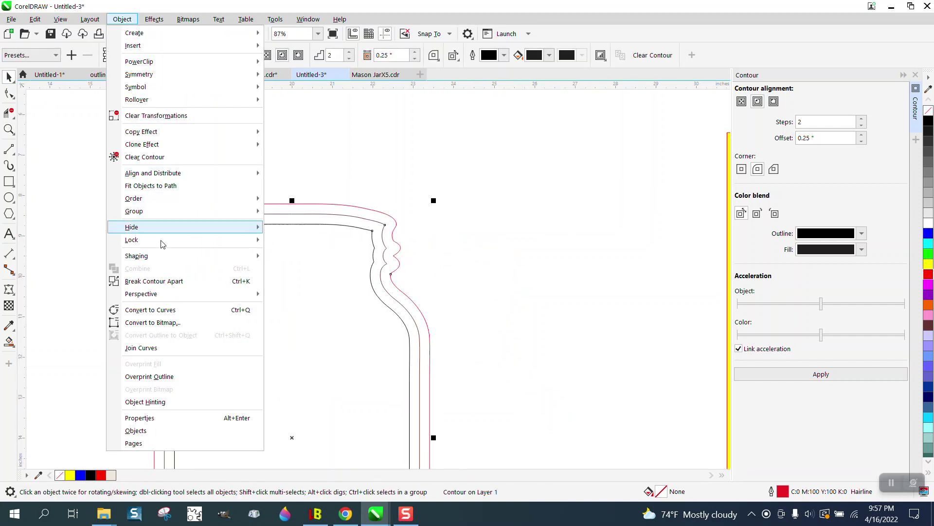
pyautogui.click(146, 277)
# Ungroup the broken-apart curves, select the innermost one and zoom into the upper-left lip
pyautogui.click(120, 19)
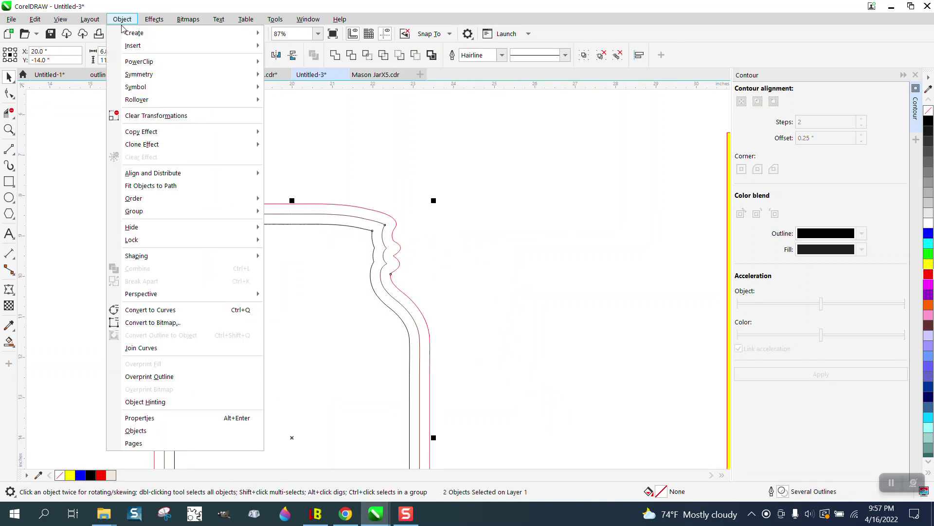
pyautogui.moveTo(146, 210)
pyautogui.click(283, 225)
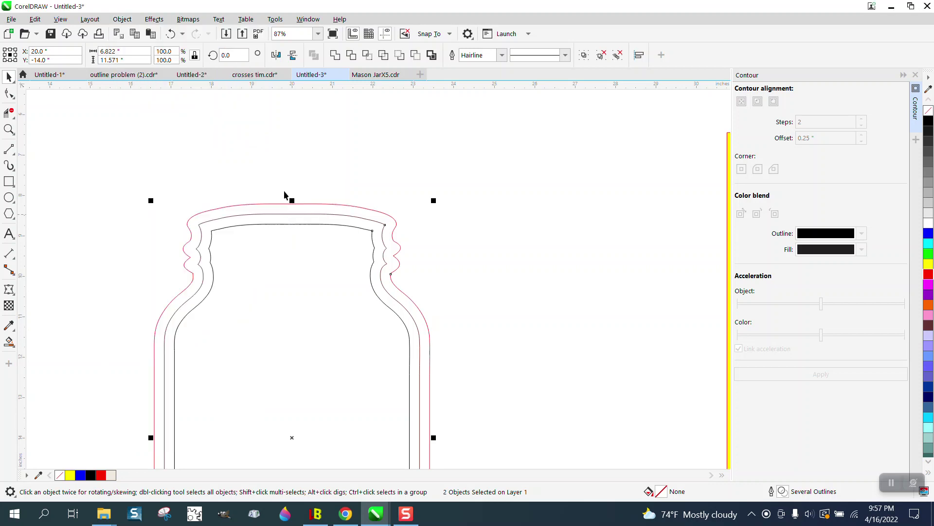
pyautogui.click(244, 225)
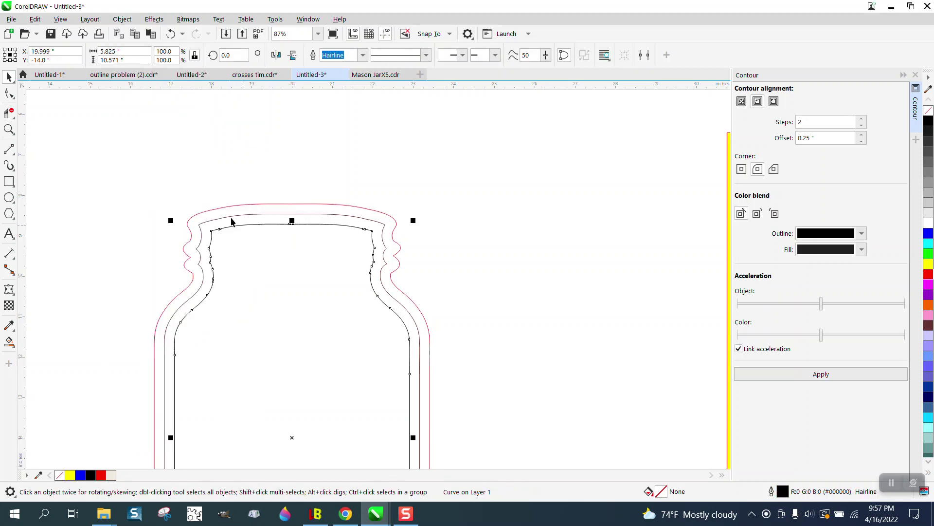
pyautogui.click(8, 129)
pyautogui.moveTo(136, 181); pyautogui.dragTo(344, 323)
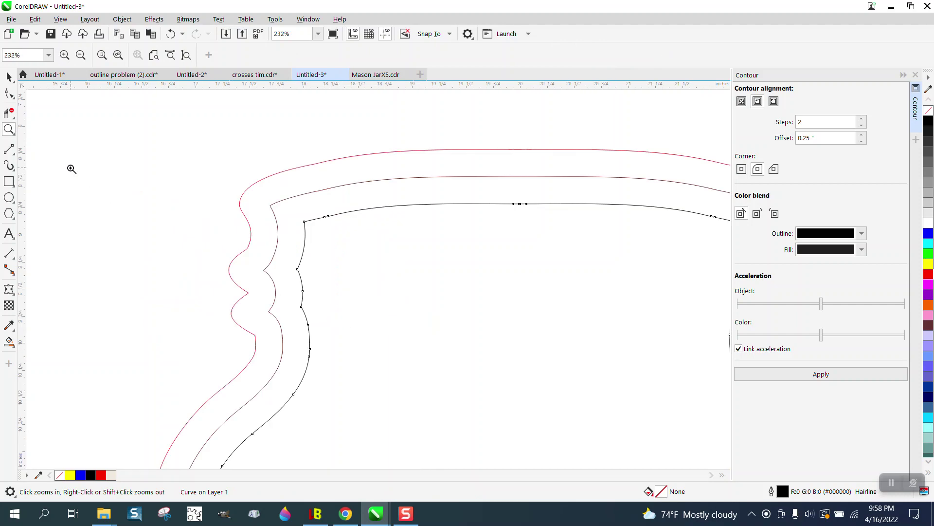
# Smooth the lip corners of the inner and middle curves with a 1.0" Smooth brush
pyautogui.click(14, 99)
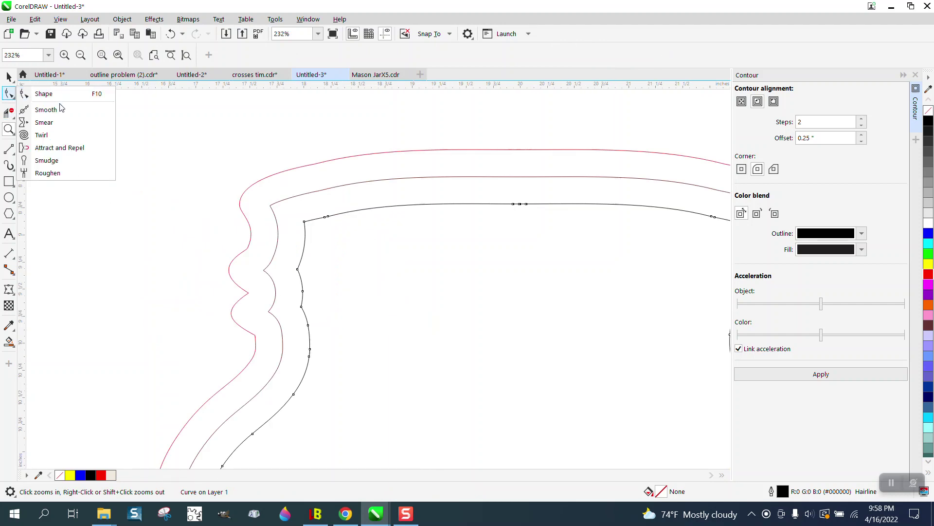
pyautogui.click(46, 110)
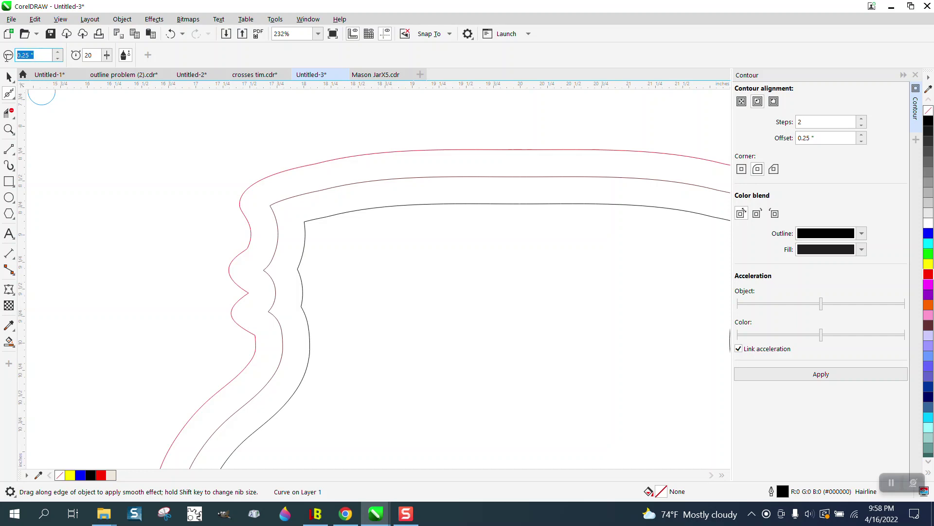
pyautogui.write('1.0')
pyautogui.press('Return')
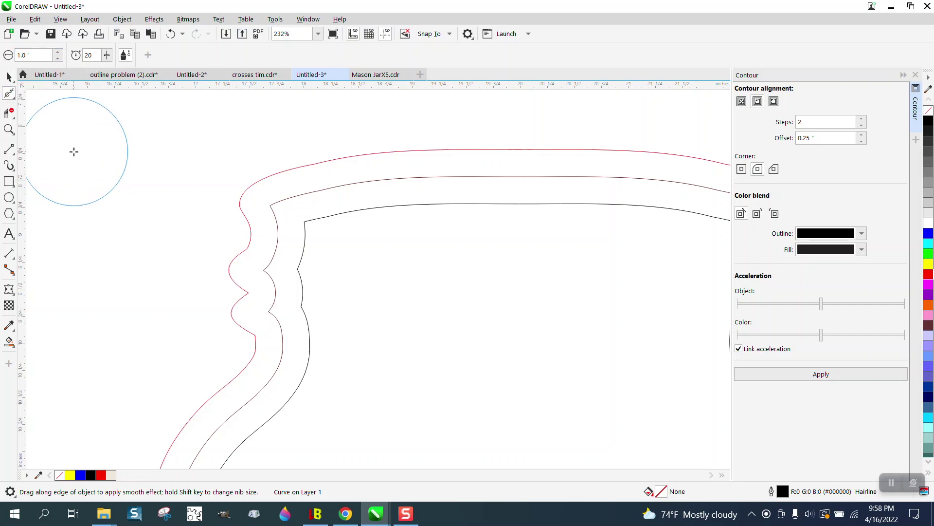
pyautogui.click(302, 299)
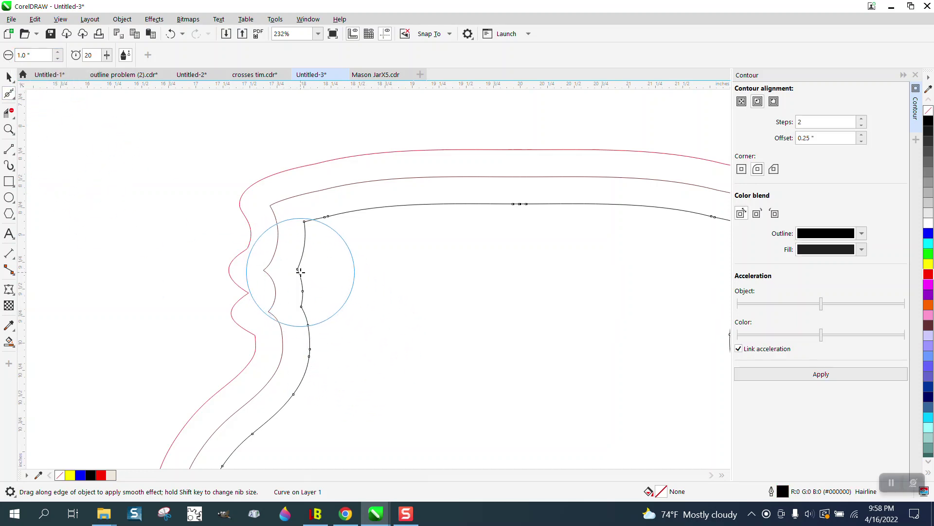
pyautogui.moveTo(302, 299)
pyautogui.mouseDown()
pyautogui.moveTo(306, 254)
pyautogui.moveTo(306, 318)
pyautogui.moveTo(305, 237)
pyautogui.moveTo(305, 267)
pyautogui.moveTo(284, 238)
pyautogui.mouseUp()
pyautogui.moveTo(273, 207); pyautogui.dragTo(271, 315)
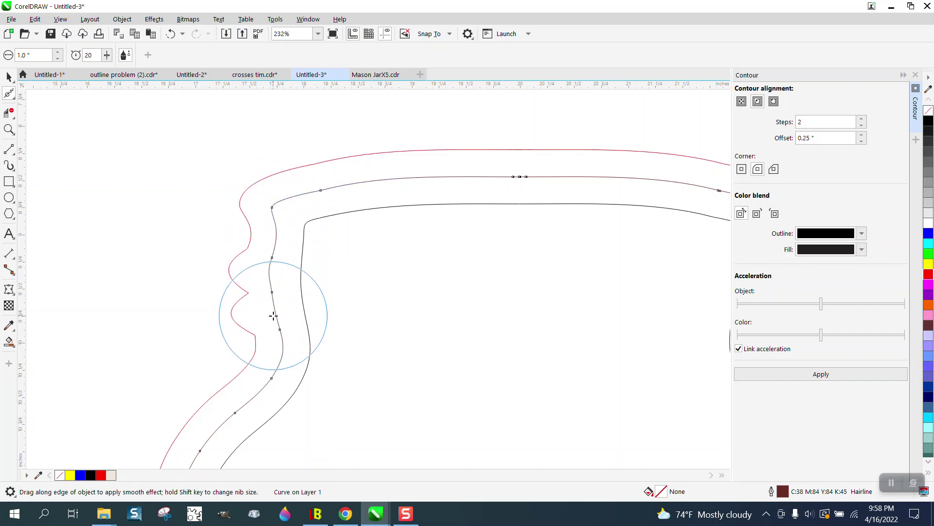
# Delete the extra nodes on the middle curve and reshape its top-left corner
pyautogui.click(15, 98)
pyautogui.click(44, 93)
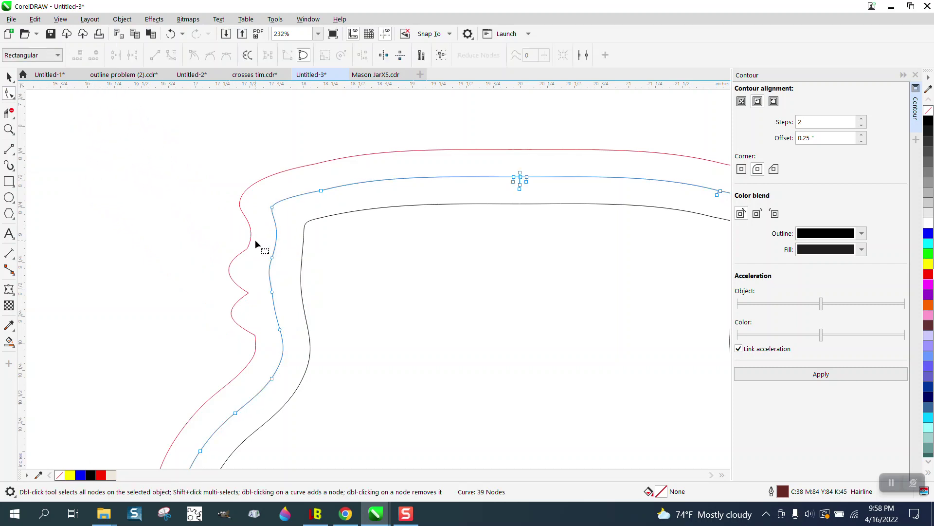
pyautogui.moveTo(259, 247); pyautogui.dragTo(282, 292)
pyautogui.press('Delete')
pyautogui.moveTo(272, 208); pyautogui.dragTo(279, 205)
pyautogui.scroll(-4, 320, 248)
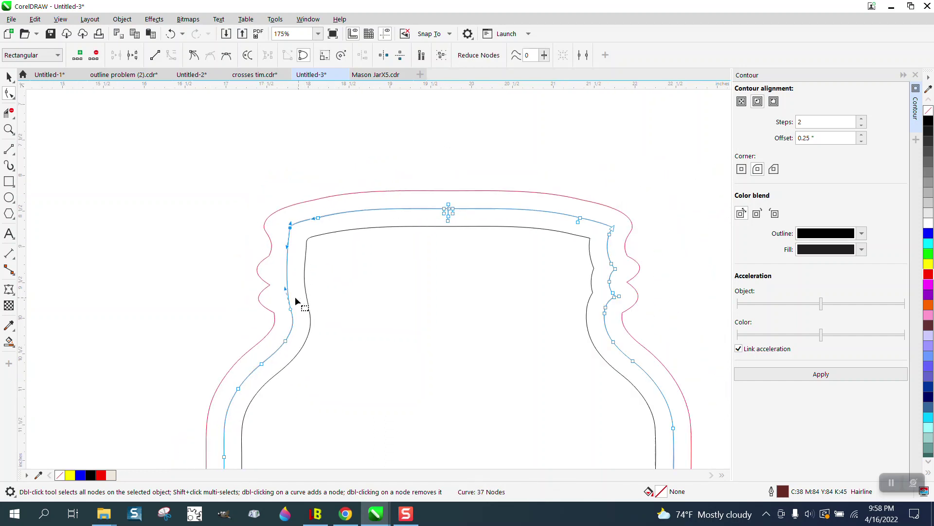
pyautogui.press('space')
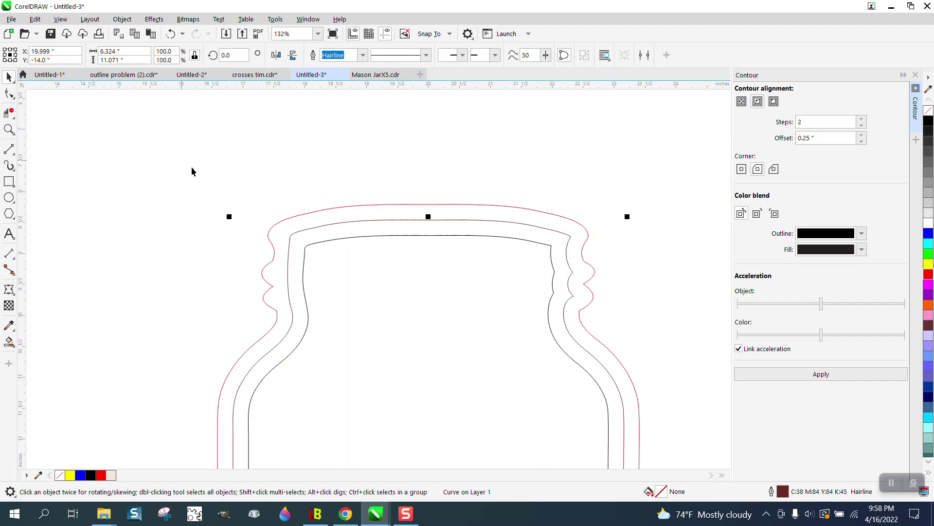
pyautogui.scroll(-2, 214, 175)
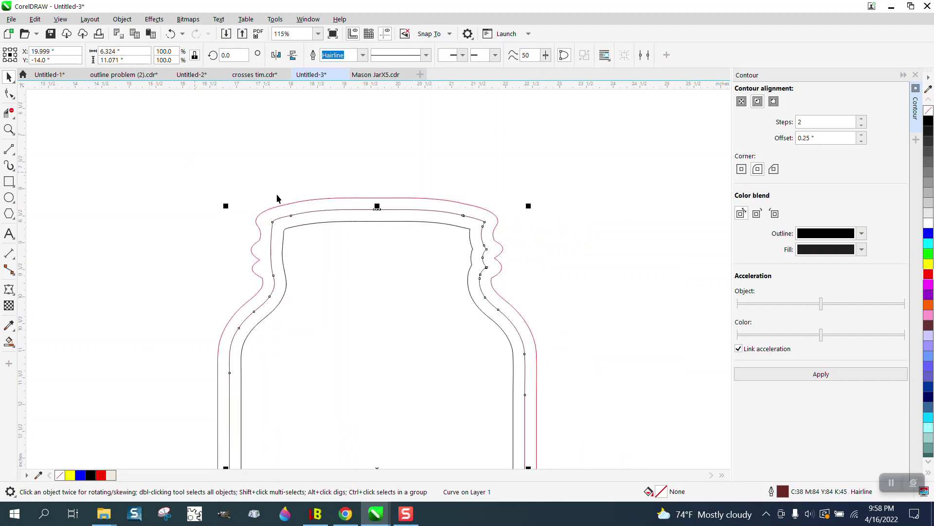
# Smooth the sharp top-left shoulder corner and merge the bumpy top edge into one curve
pyautogui.click(8, 129)
pyautogui.moveTo(259, 208); pyautogui.dragTo(335, 259)
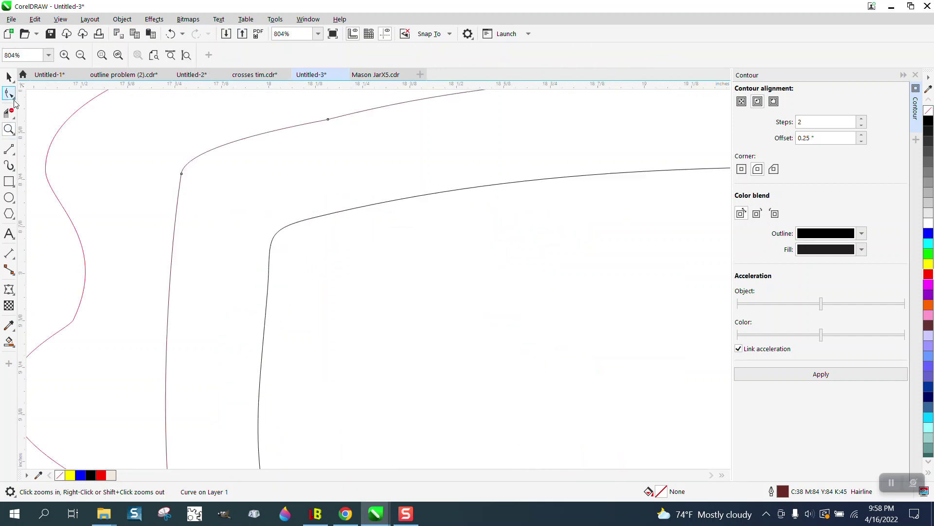
pyautogui.click(12, 95)
pyautogui.click(44, 109)
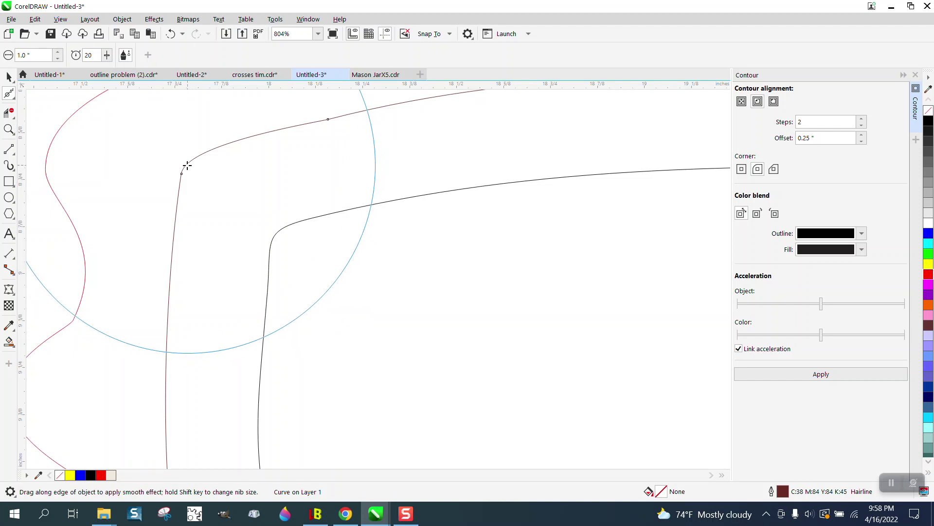
pyautogui.moveTo(184, 163); pyautogui.dragTo(183, 171)
pyautogui.scroll(-5, 276, 231)
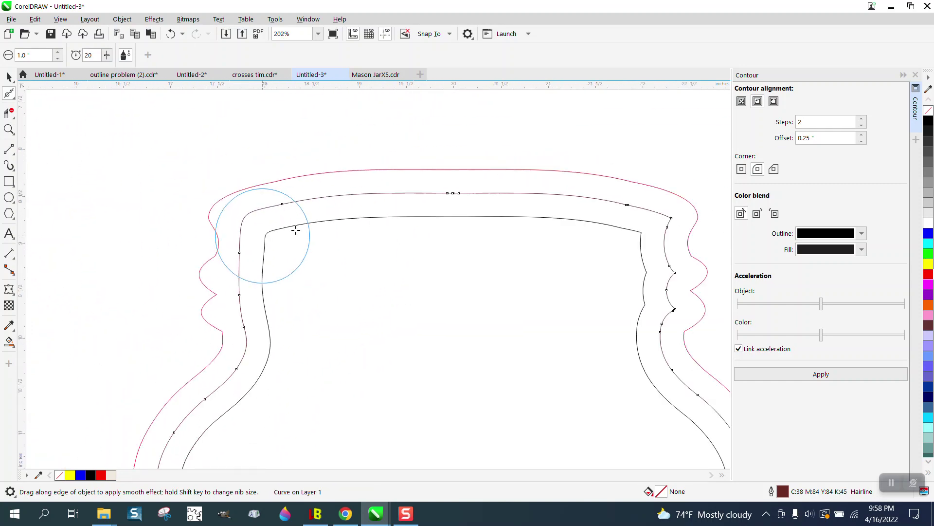
pyautogui.moveTo(292, 226)
pyautogui.mouseDown()
pyautogui.moveTo(451, 206)
pyautogui.moveTo(339, 210)
pyautogui.mouseUp()
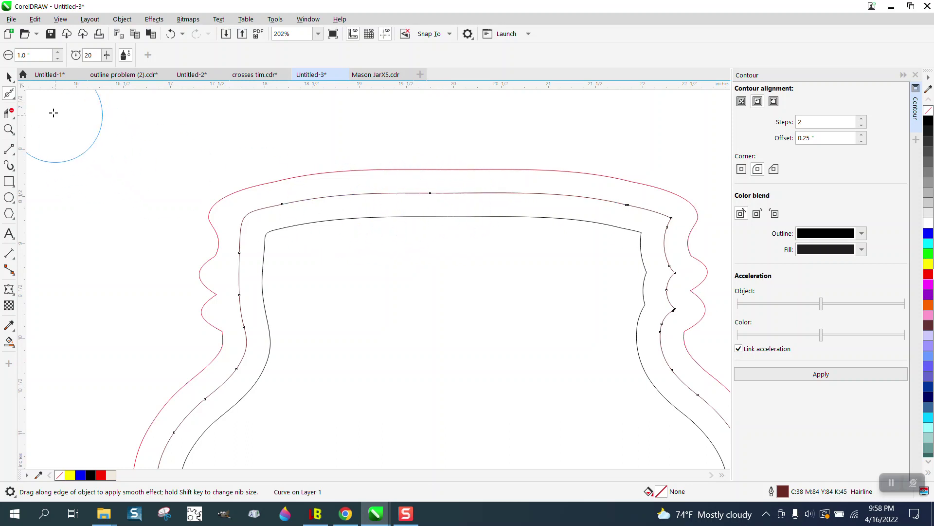
pyautogui.click(9, 76)
pyautogui.scroll(-3, 247, 194)
pyautogui.scroll(-3, 209, 189)
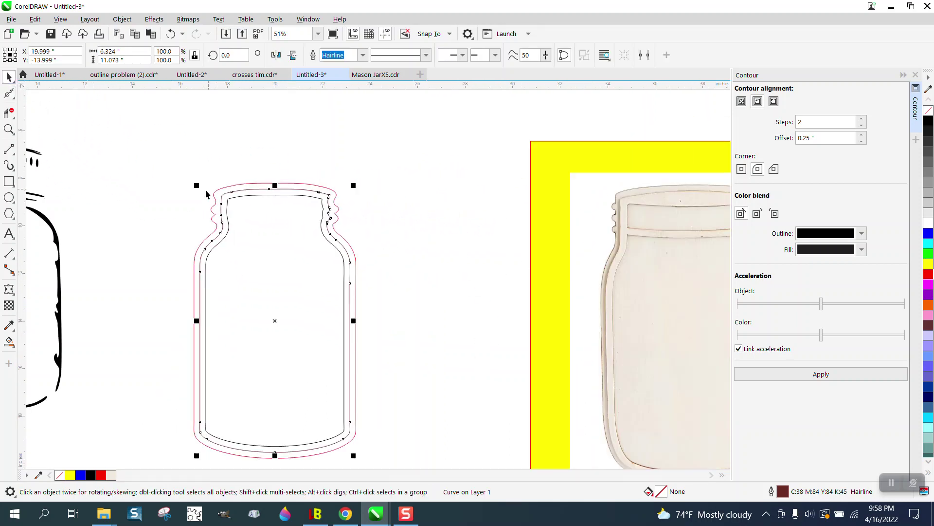
# Draw a vertical 2-point line through the jar and centre it on the page
pyautogui.click(9, 150)
pyautogui.scroll(-2, 136, 167)
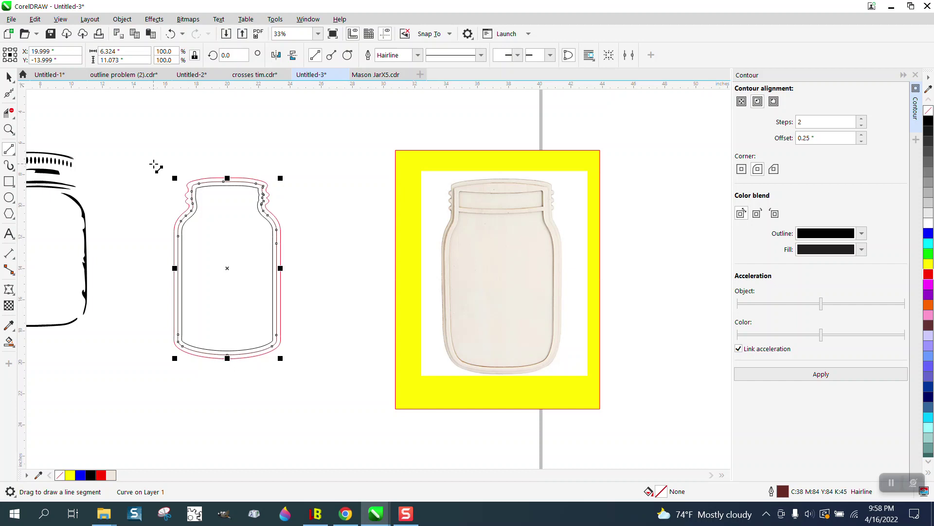
pyautogui.moveTo(159, 152); pyautogui.dragTo(150, 376)
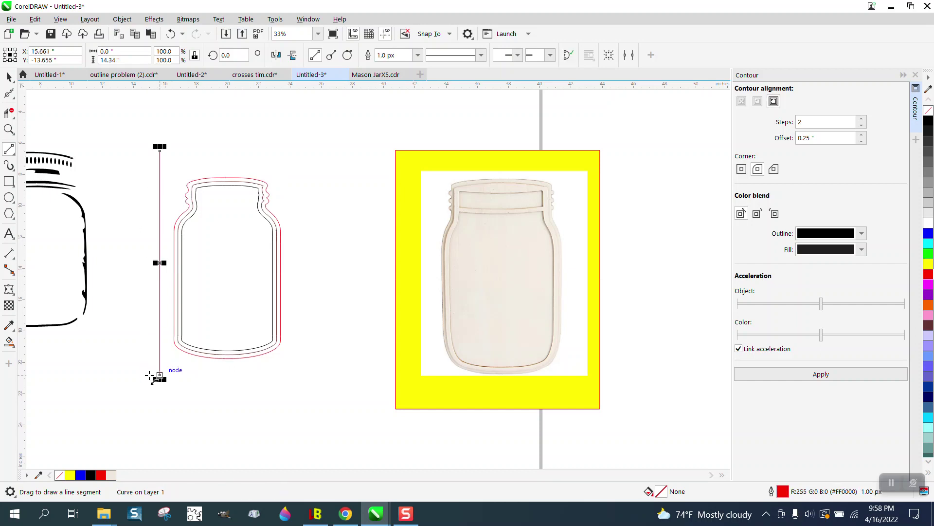
pyautogui.press('p')
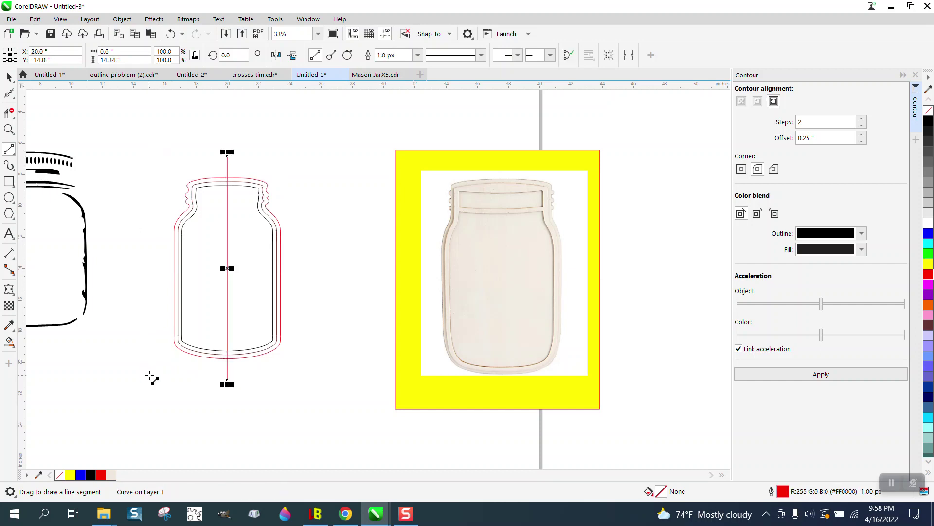
# Cut away the right half of the jar outlines with Virtual Segment Delete
pyautogui.click(8, 113)
pyautogui.moveTo(233, 172); pyautogui.dragTo(307, 378)
pyautogui.click(14, 84)
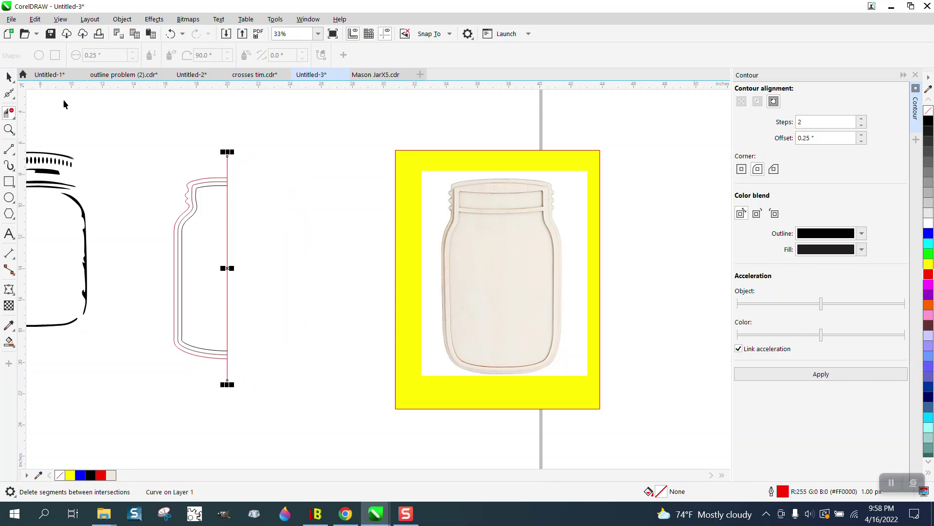
# Delete the centre line and mirror a copy of the three half-outlines into a full jar
pyautogui.click(228, 168)
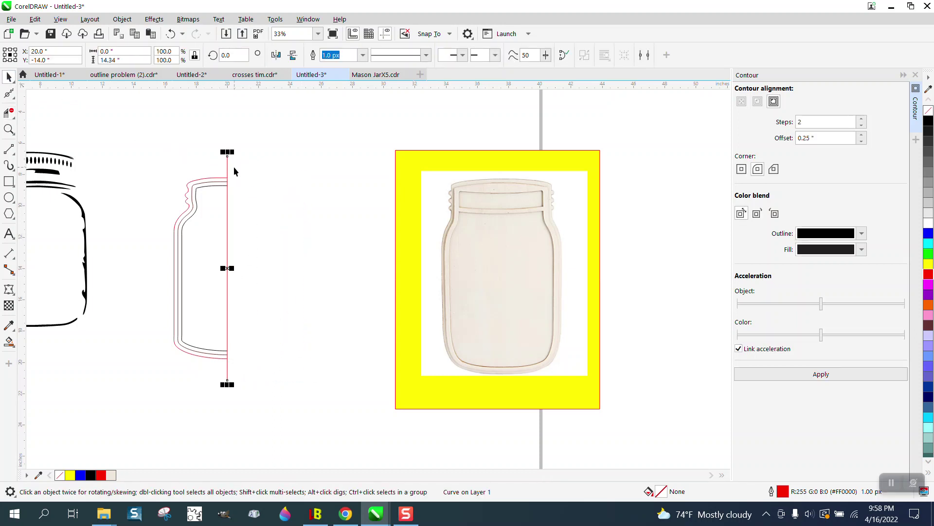
pyautogui.press('Delete')
pyautogui.moveTo(146, 192); pyautogui.dragTo(361, 417)
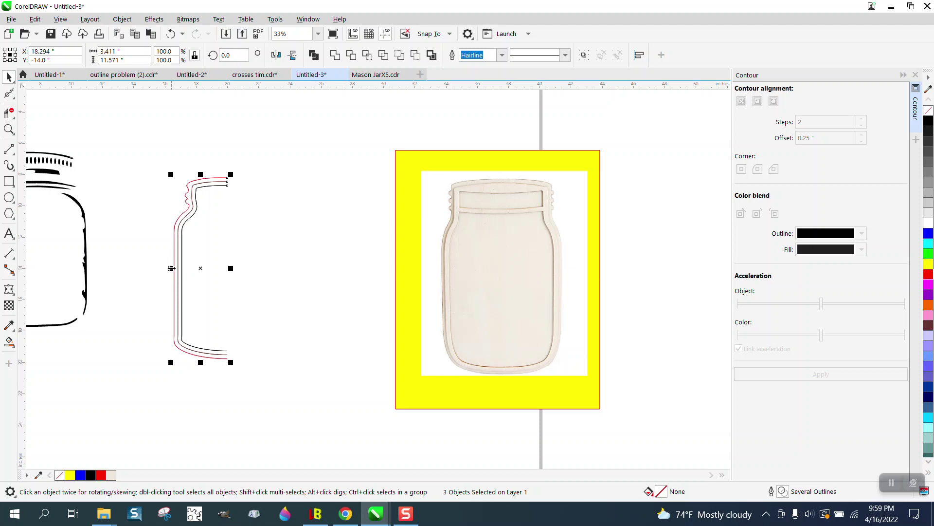
pyautogui.moveTo(171, 268); pyautogui.dragTo(284, 268)
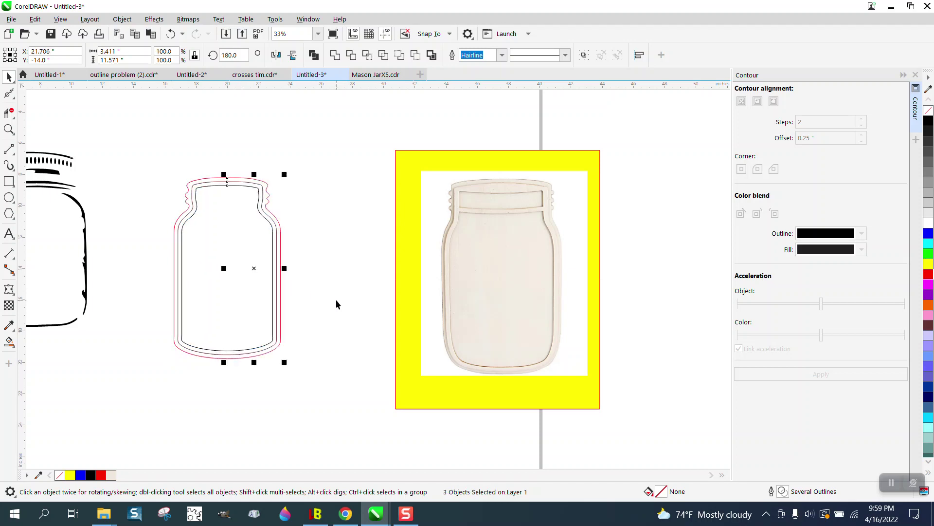
# Move the jar photo and its yellow frame farther right
pyautogui.moveTo(461, 284); pyautogui.dragTo(549, 281)
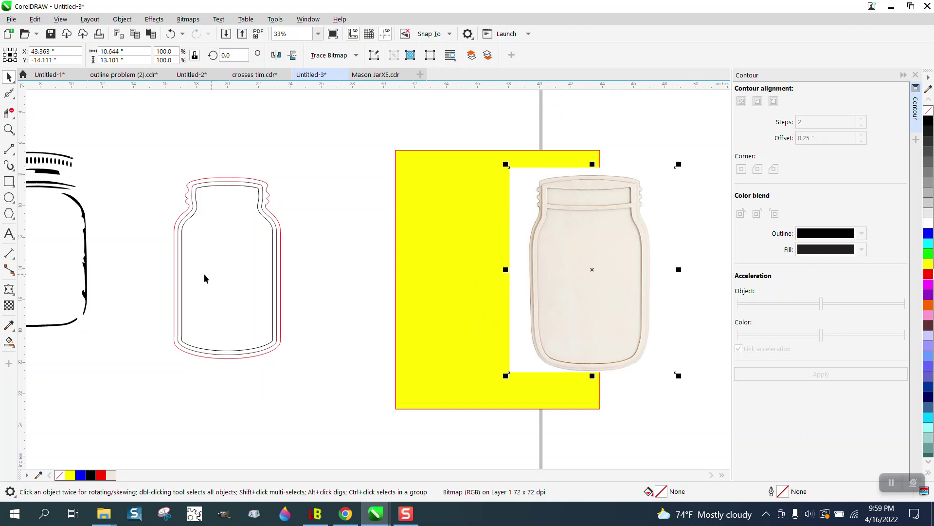
pyautogui.moveTo(396, 321); pyautogui.dragTo(508, 321)
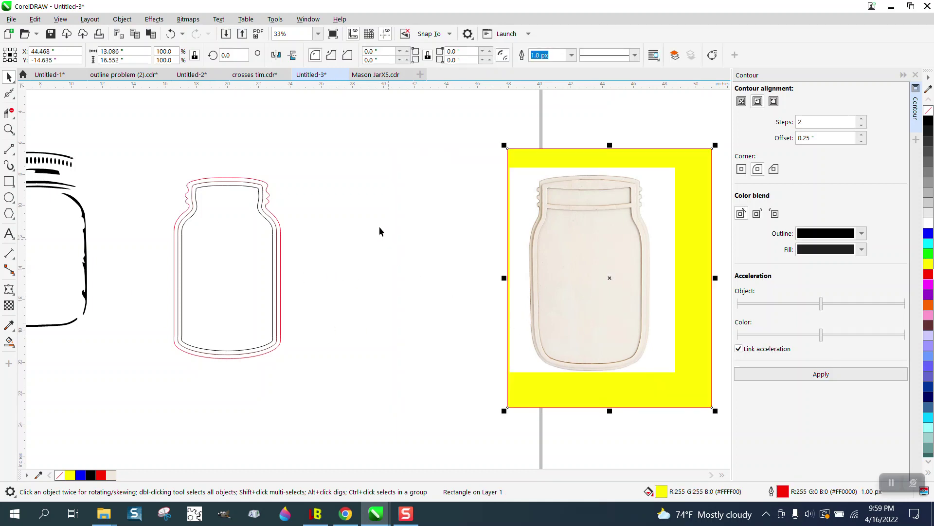
pyautogui.moveTo(139, 168); pyautogui.dragTo(161, 233)
pyautogui.moveTo(336, 380); pyautogui.dragTo(336, 380)
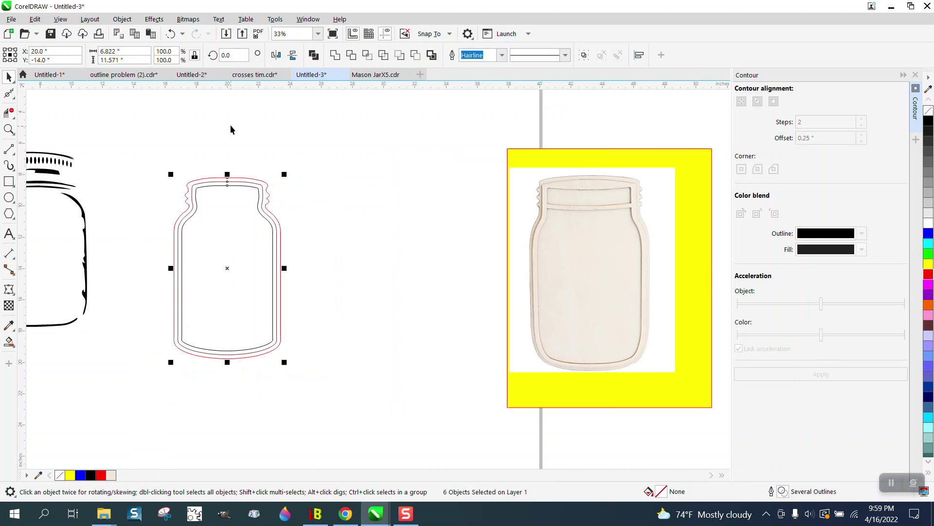
pyautogui.click(233, 129)
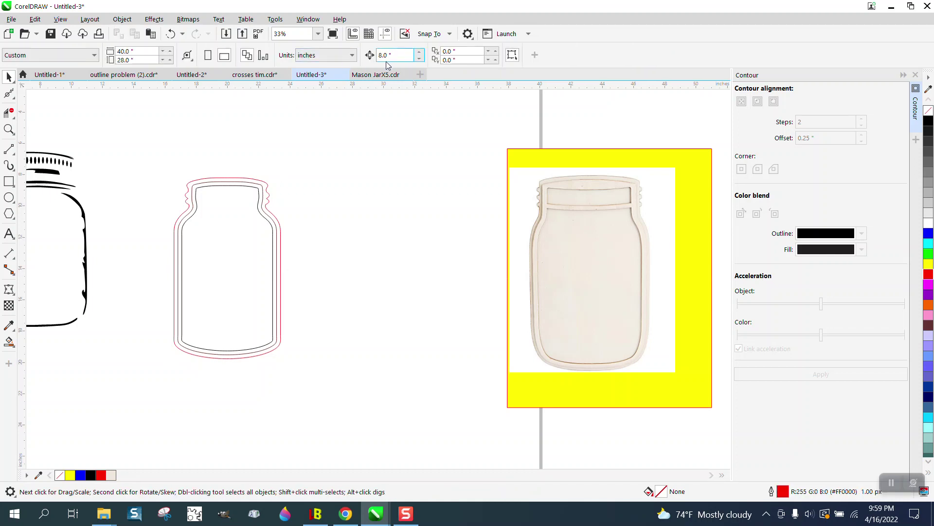
# Smart Fill the band between the contour lines and move it beside the original jar
pyautogui.click(9, 342)
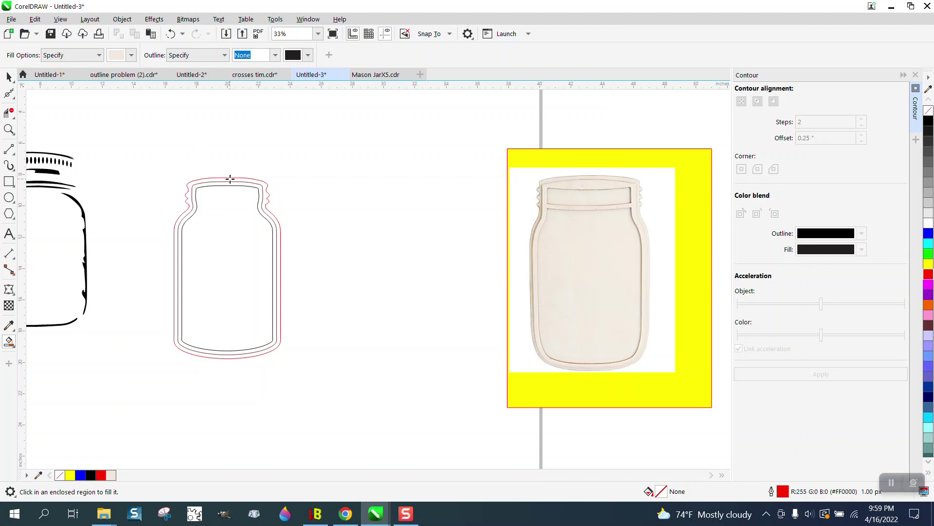
pyautogui.click(230, 184)
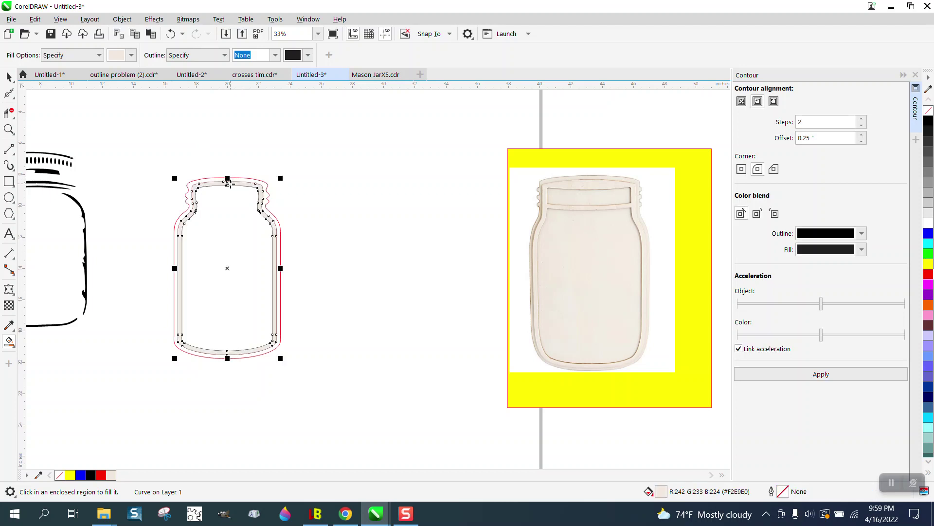
pyautogui.hotkey('shift', 'Right')
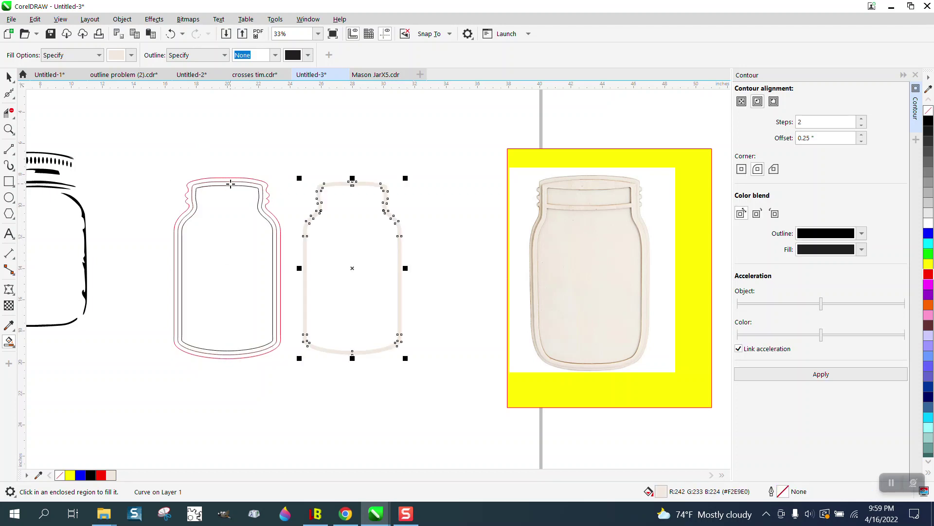
pyautogui.click(9, 77)
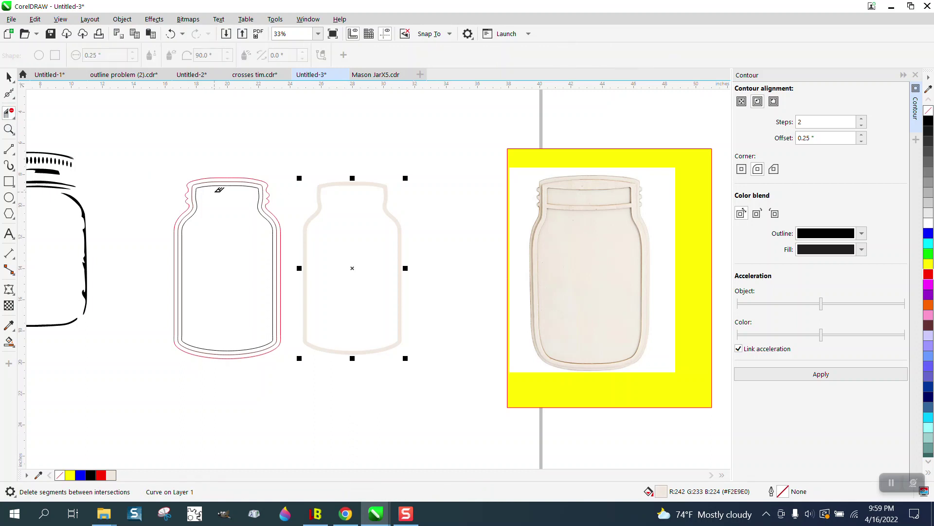
# Delete the inner contour lines and Smart Fill the remaining jar silhouette
pyautogui.click(223, 192)
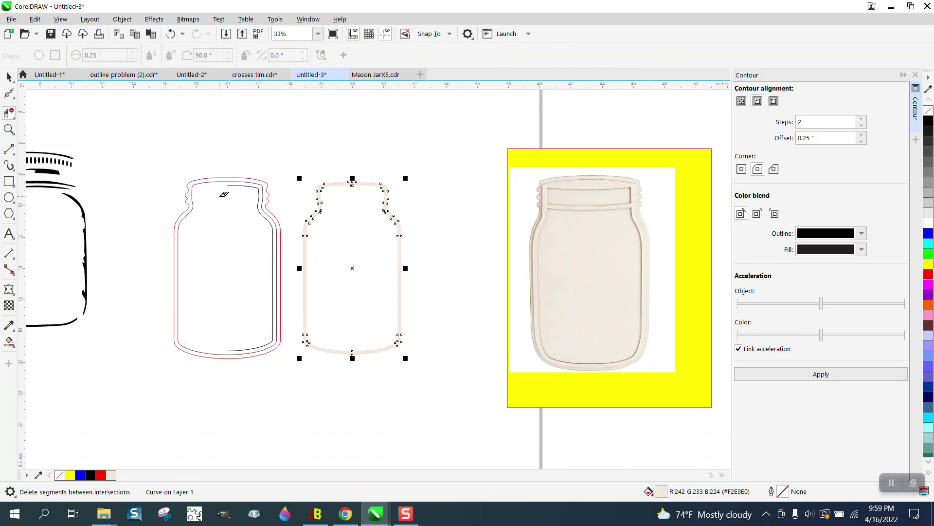
pyautogui.click(241, 185)
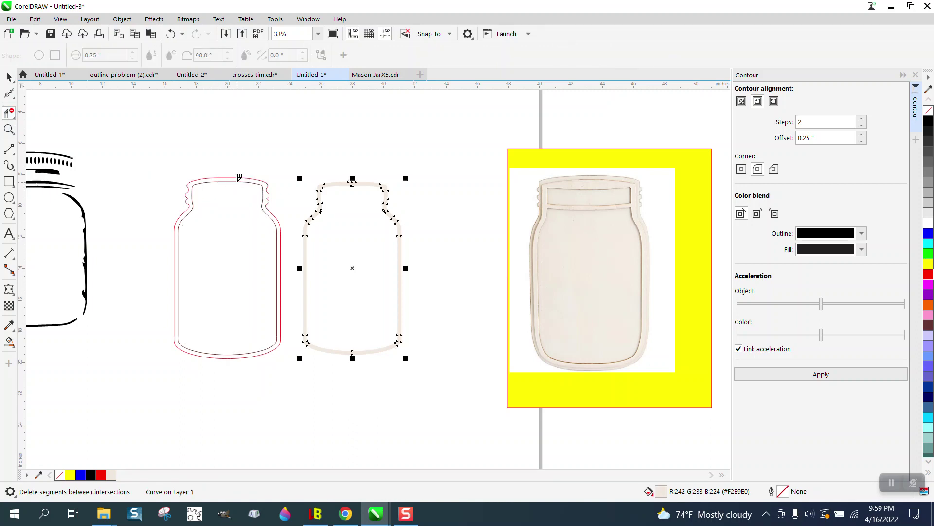
pyautogui.click(239, 182)
pyautogui.click(222, 178)
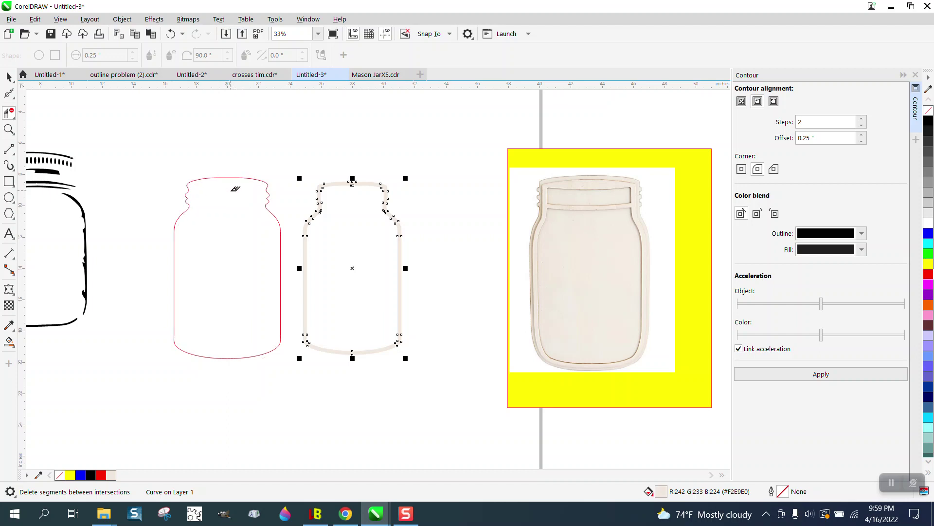
pyautogui.click(9, 341)
pyautogui.click(205, 314)
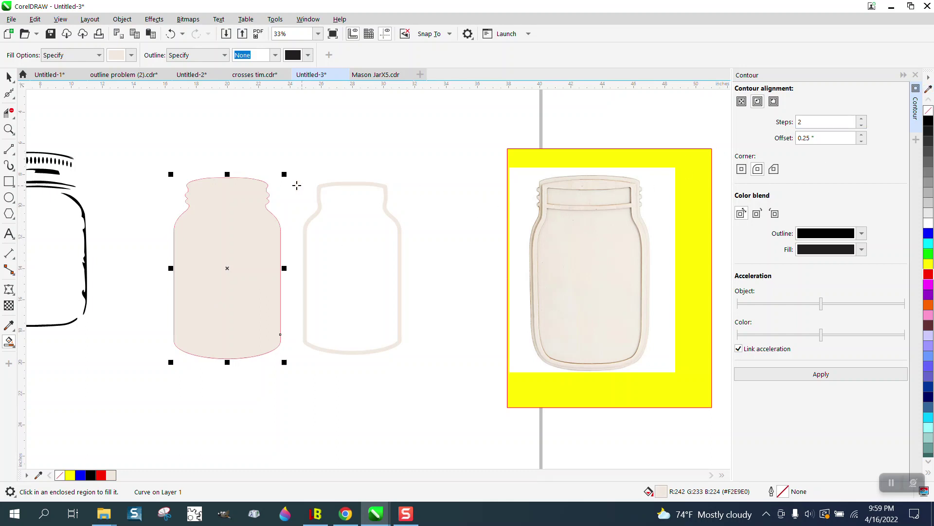
# Give both jar shapes no fill and a red outline
pyautogui.click(9, 76)
pyautogui.moveTo(129, 138); pyautogui.dragTo(462, 385)
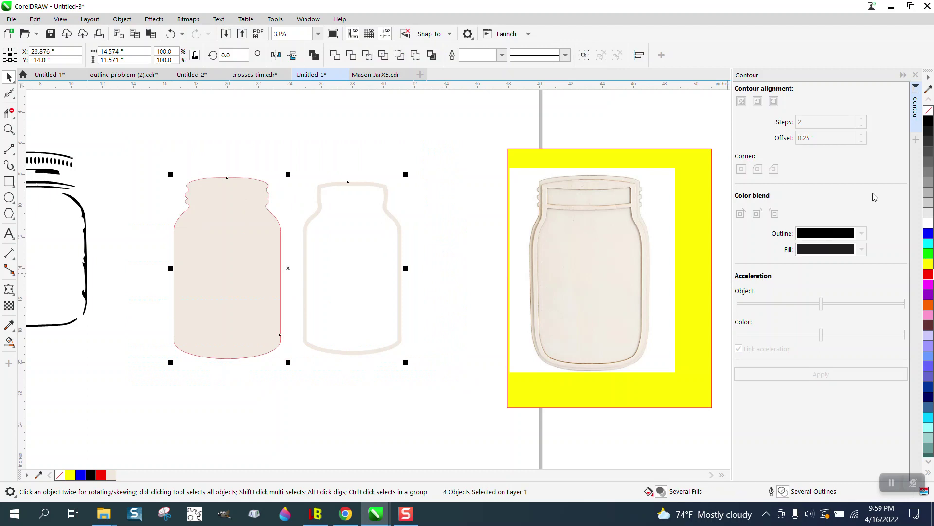
pyautogui.click(929, 111)
pyautogui.rightClick(929, 275)
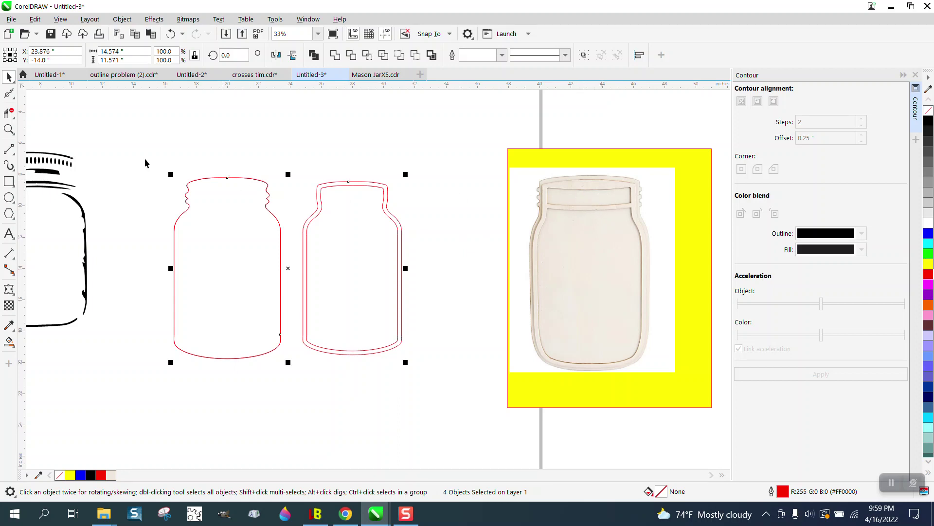
pyautogui.click(9, 129)
# Delete the extra nodes along the inner outline's top edge
pyautogui.moveTo(303, 177); pyautogui.dragTo(482, 257)
pyautogui.click(15, 98)
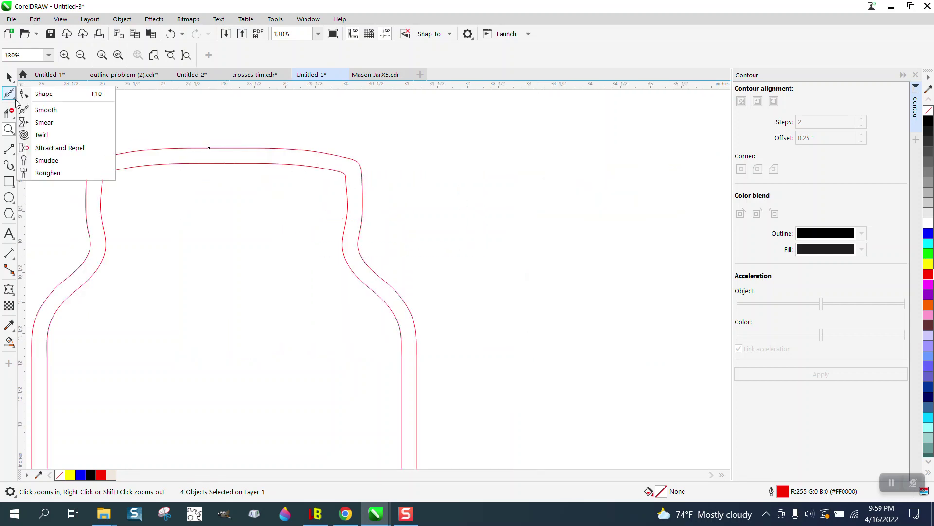
pyautogui.click(44, 94)
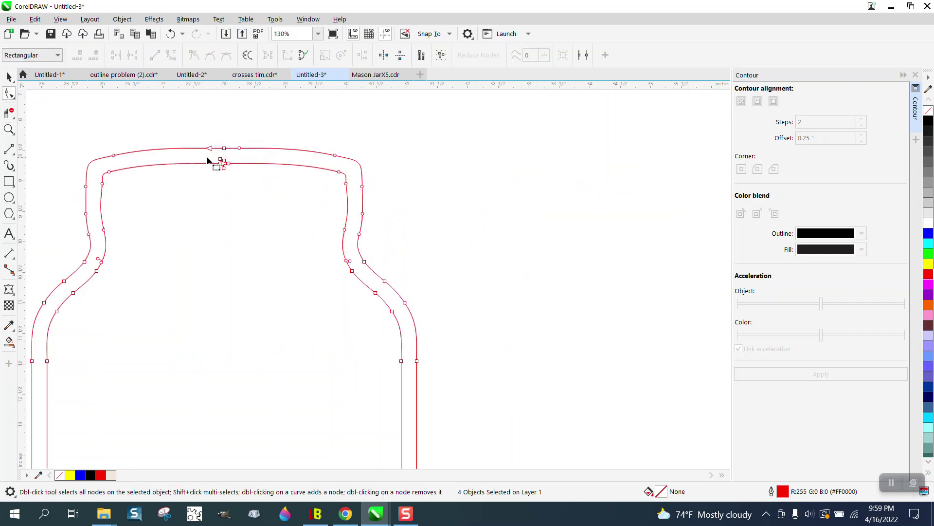
pyautogui.moveTo(206, 155); pyautogui.dragTo(245, 176)
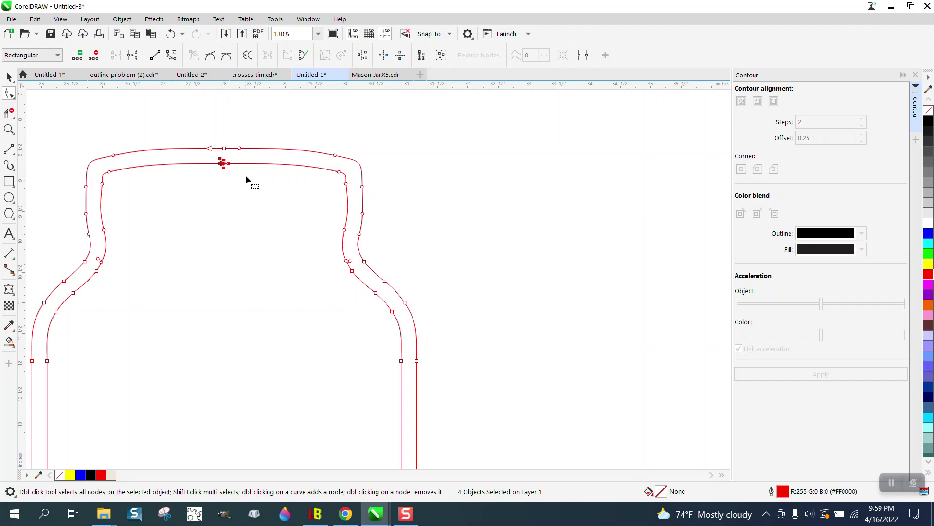
pyautogui.press('Delete')
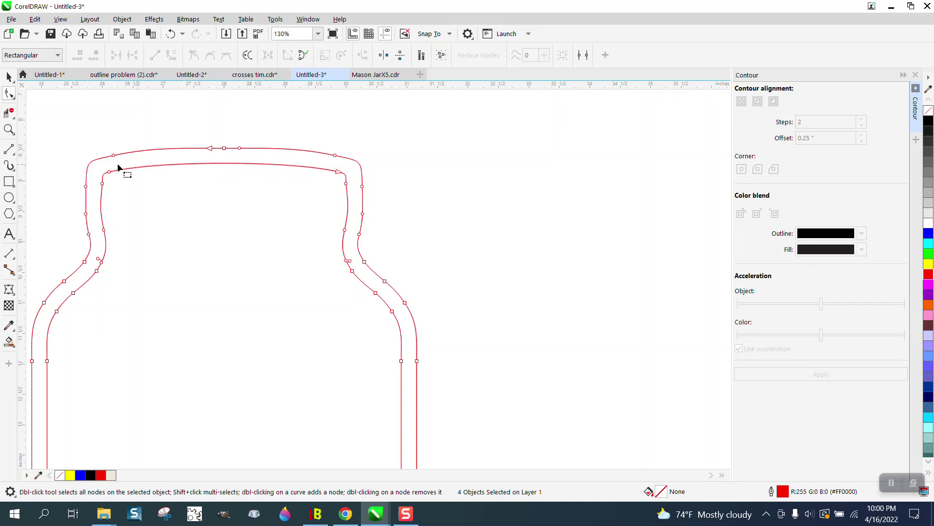
# Bend the inner lip line downward into a gentle curve and compare with the photo
pyautogui.moveTo(92, 164); pyautogui.dragTo(194, 174)
pyautogui.moveTo(334, 177); pyautogui.dragTo(342, 177)
pyautogui.rightClick(340, 175)
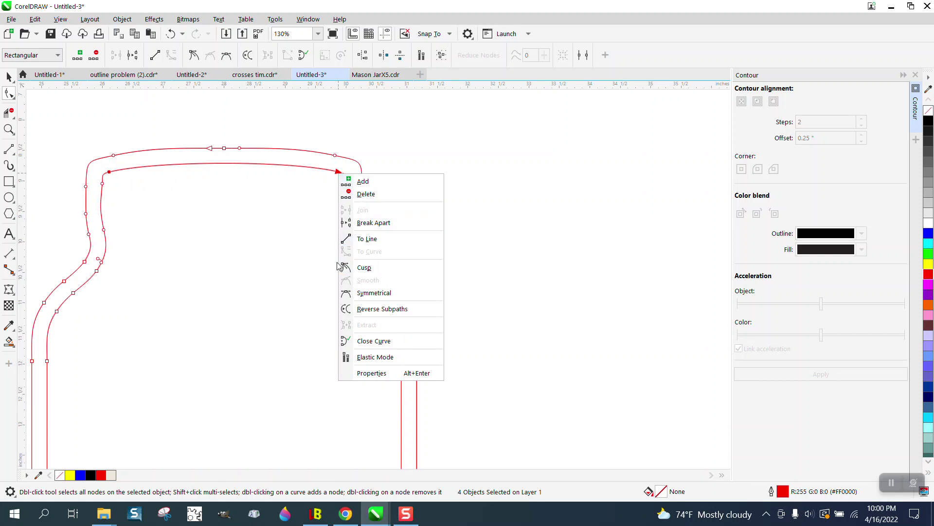
pyautogui.click(308, 253)
pyautogui.moveTo(228, 166); pyautogui.dragTo(229, 182)
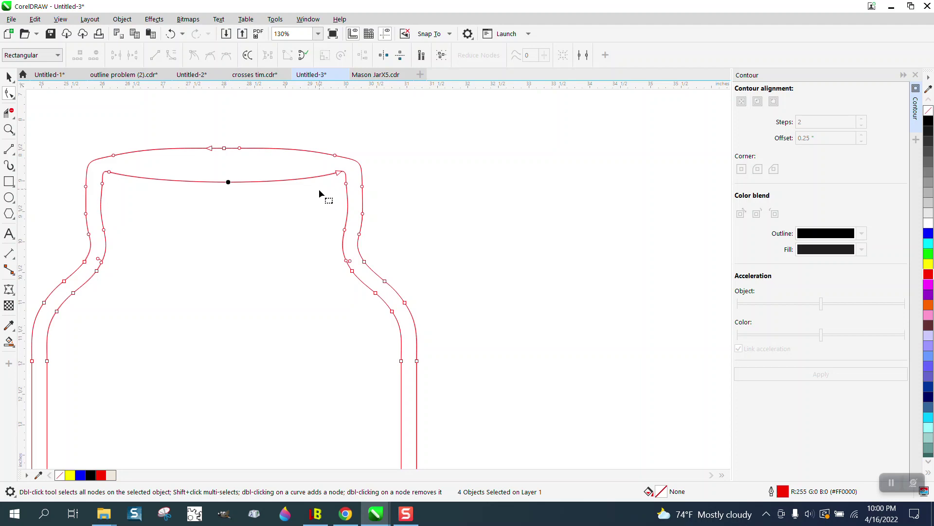
pyautogui.scroll(-1, 330, 180)
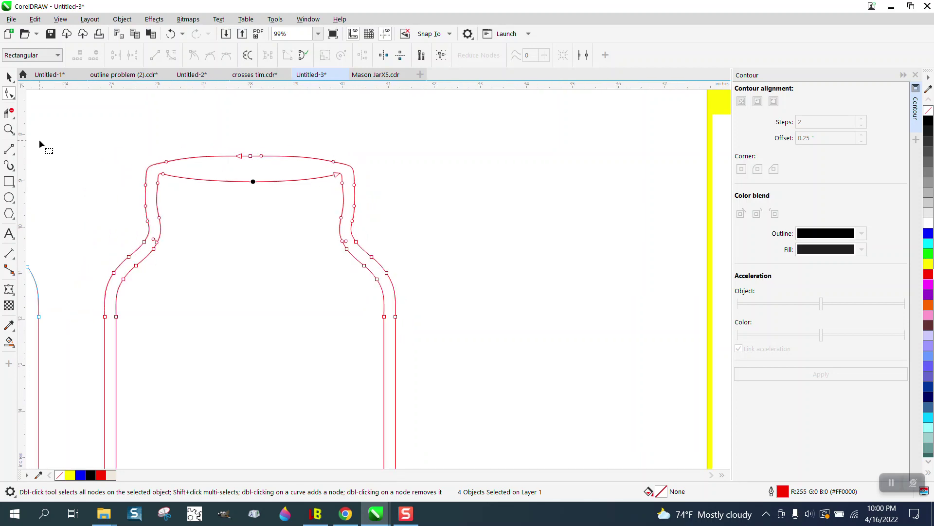
pyautogui.scroll(-1, 40, 155)
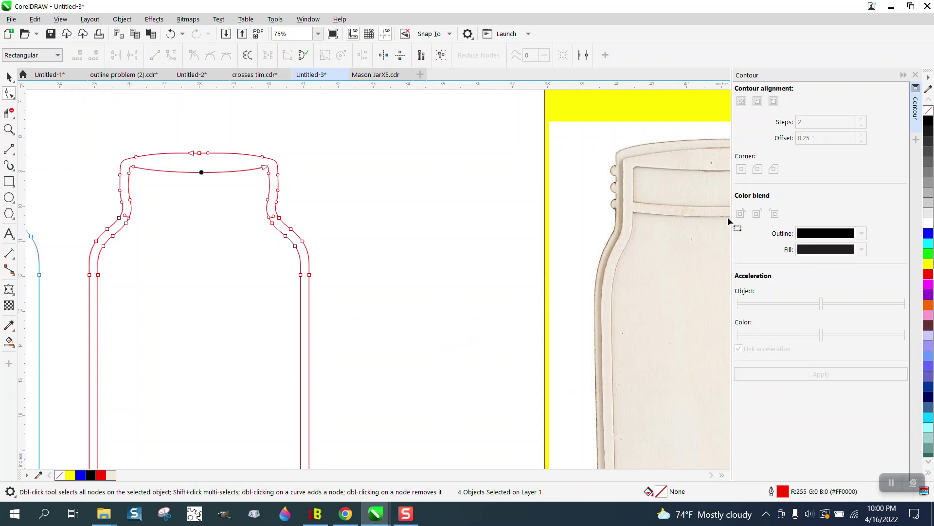
# Draw a thin flat rectangle and position it across the jar's neck as a shoulder band
pyautogui.click(9, 181)
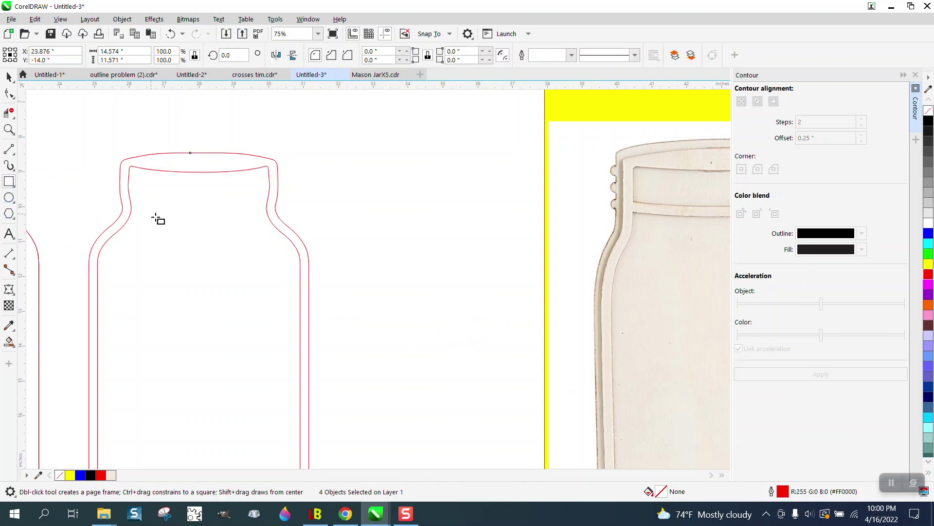
pyautogui.moveTo(480, 216); pyautogui.dragTo(318, 227)
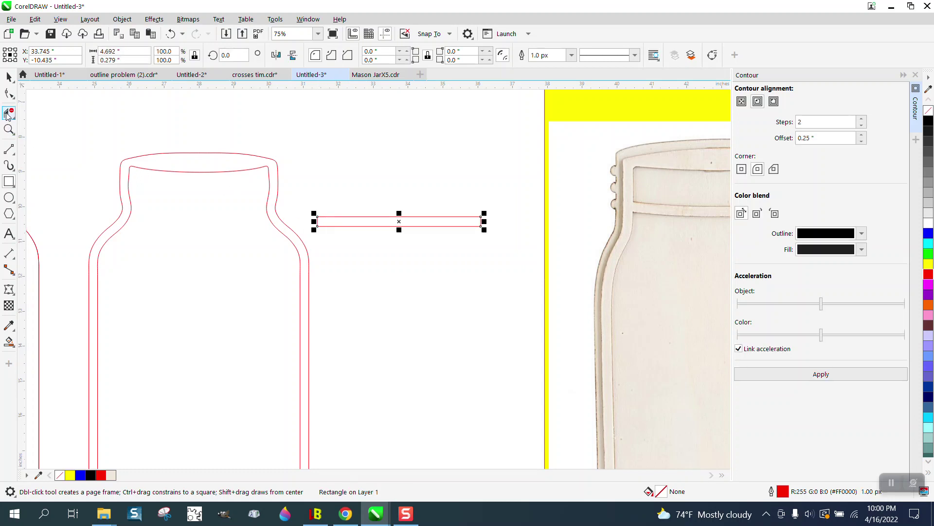
pyautogui.press('space')
pyautogui.moveTo(399, 224); pyautogui.dragTo(200, 227)
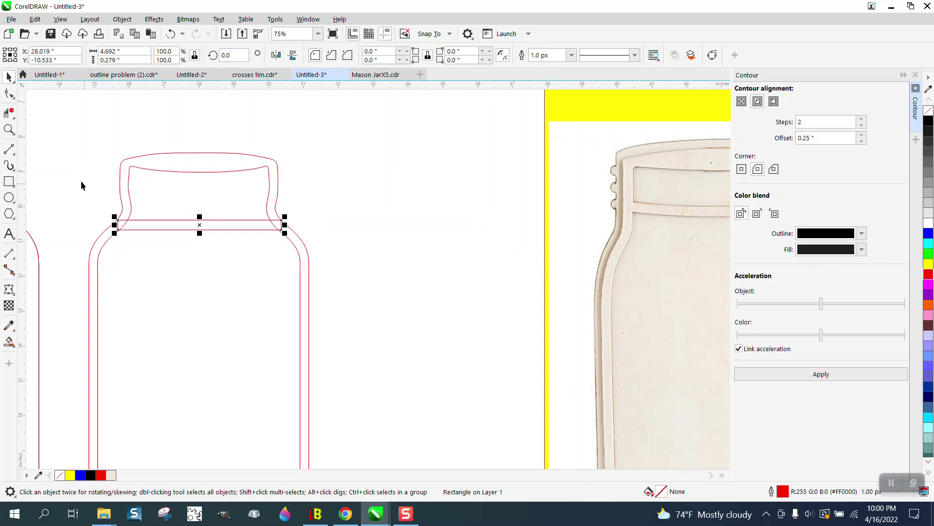
pyautogui.click(9, 129)
pyautogui.moveTo(426, 296); pyautogui.dragTo(426, 297)
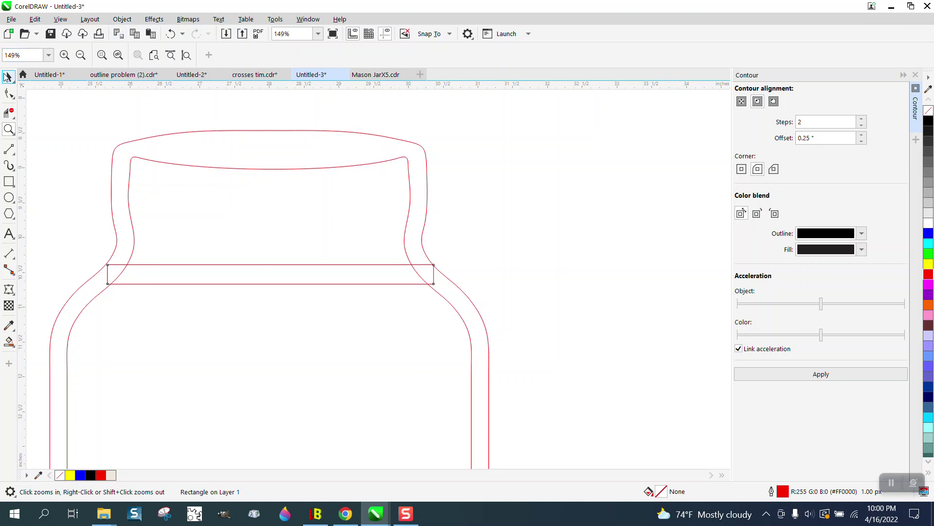
pyautogui.click(9, 77)
pyautogui.click(122, 19)
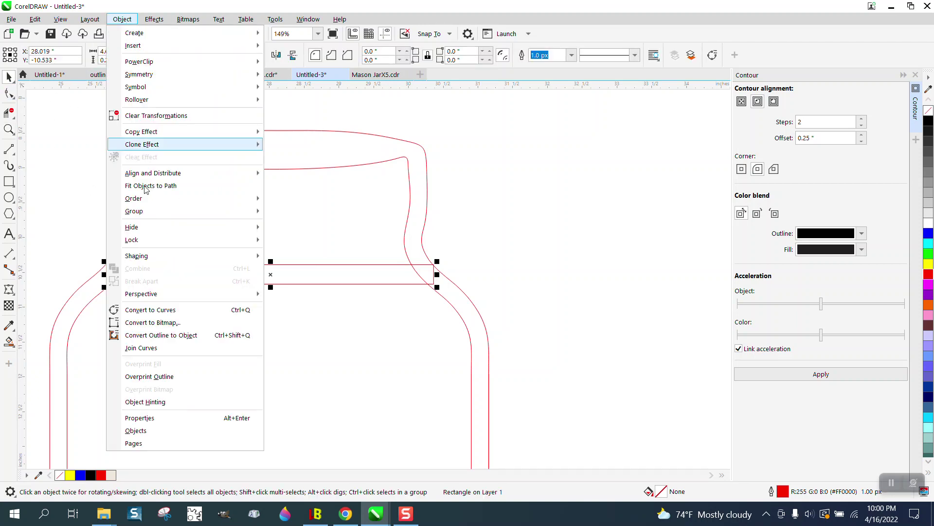
# Convert the band rectangle to curves and make its four straight segments bendable curves
pyautogui.click(164, 310)
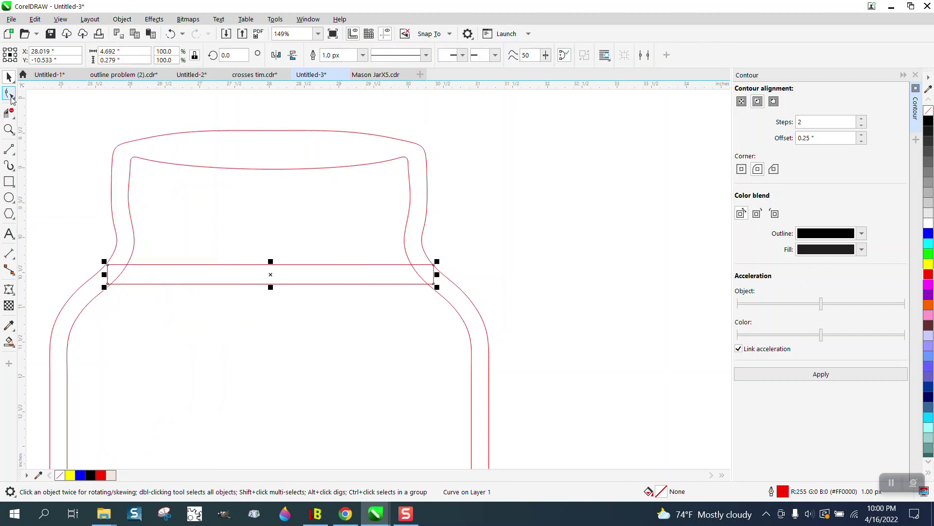
pyautogui.click(8, 93)
pyautogui.moveTo(185, 271); pyautogui.dragTo(442, 291)
pyautogui.rightClick(433, 285)
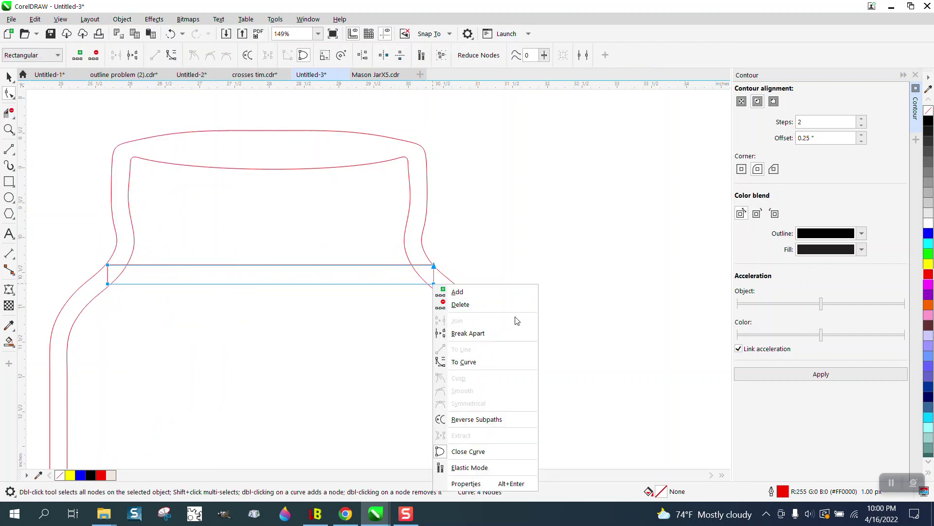
pyautogui.click(464, 361)
pyautogui.click(200, 283)
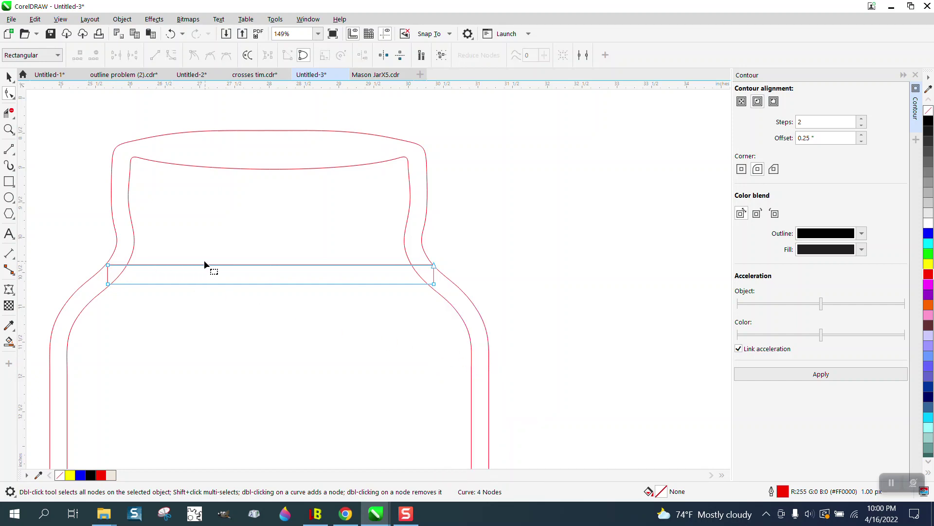
pyautogui.moveTo(271, 275); pyautogui.dragTo(426, 290)
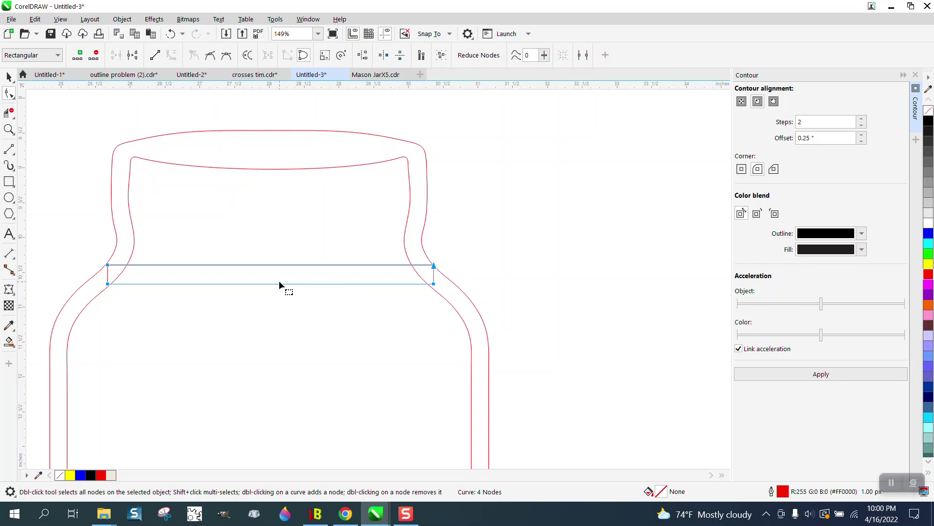
pyautogui.click(274, 256)
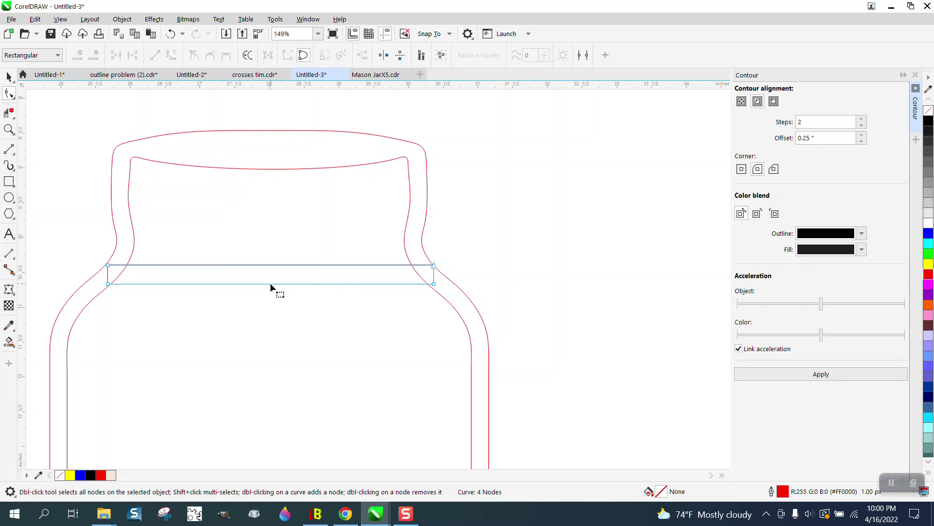
# Bow the band's top and bottom edges downward, then fine-tune both arcs to fit the shoulder
pyautogui.moveTo(271, 284); pyautogui.dragTo(271, 303)
pyautogui.moveTo(270, 265); pyautogui.dragTo(271, 284)
pyautogui.scroll(-5, 302, 285)
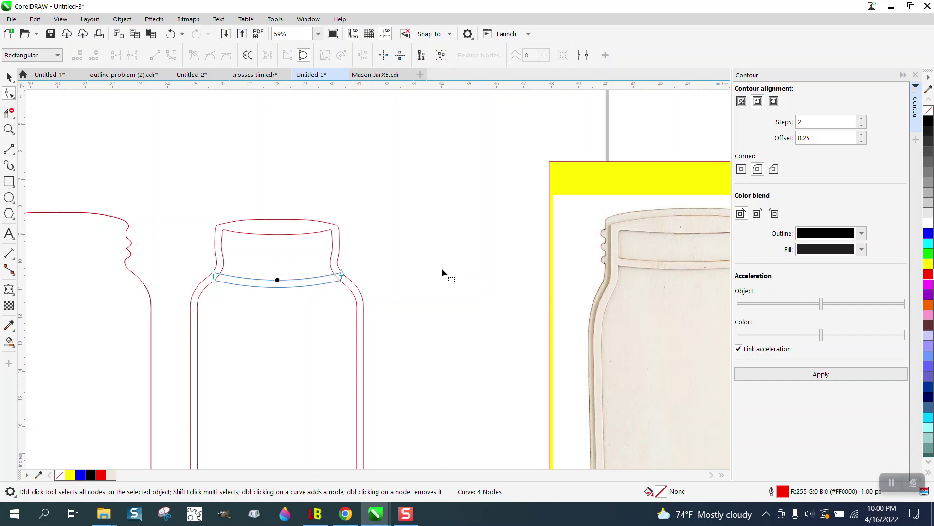
pyautogui.click(9, 129)
pyautogui.moveTo(158, 213); pyautogui.dragTo(443, 319)
pyautogui.click(8, 93)
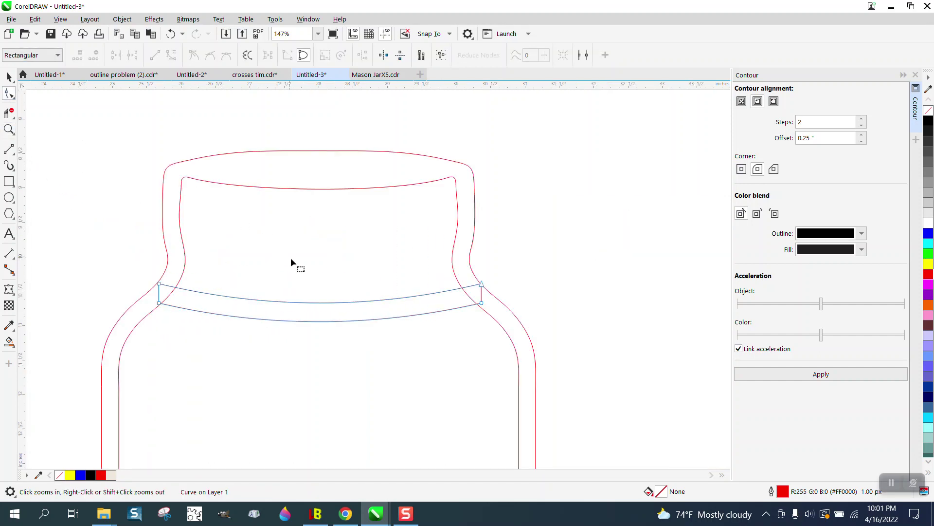
pyautogui.moveTo(315, 303); pyautogui.dragTo(317, 296)
pyautogui.click(319, 321)
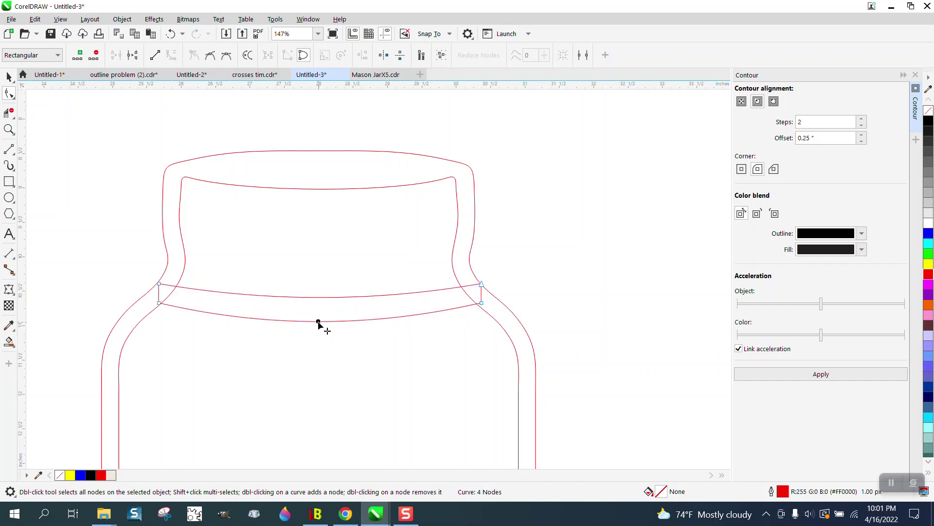
pyautogui.moveTo(316, 321); pyautogui.dragTo(318, 315)
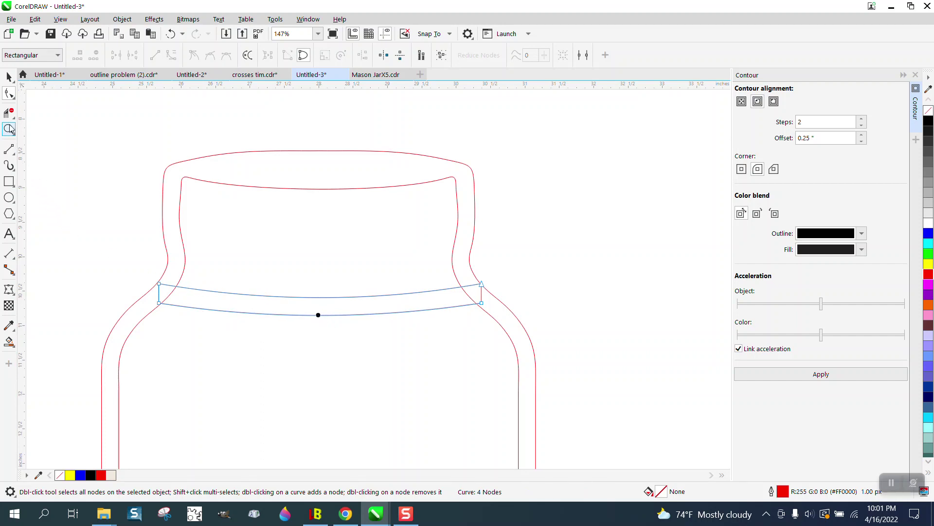
# Trim the band's overlapping left end with Virtual Segment Delete
pyautogui.click(9, 113)
pyautogui.click(159, 292)
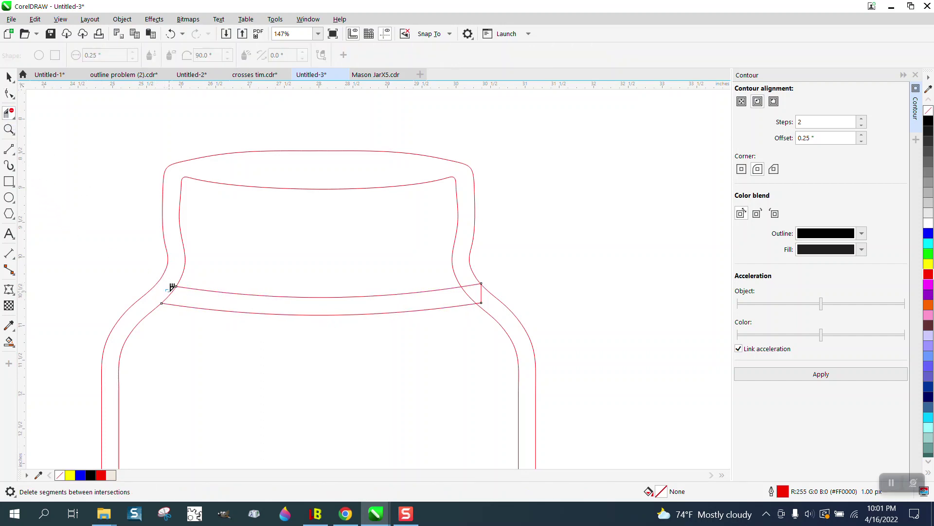
pyautogui.click(171, 285)
pyautogui.click(9, 77)
pyautogui.scroll(-5, 278, 206)
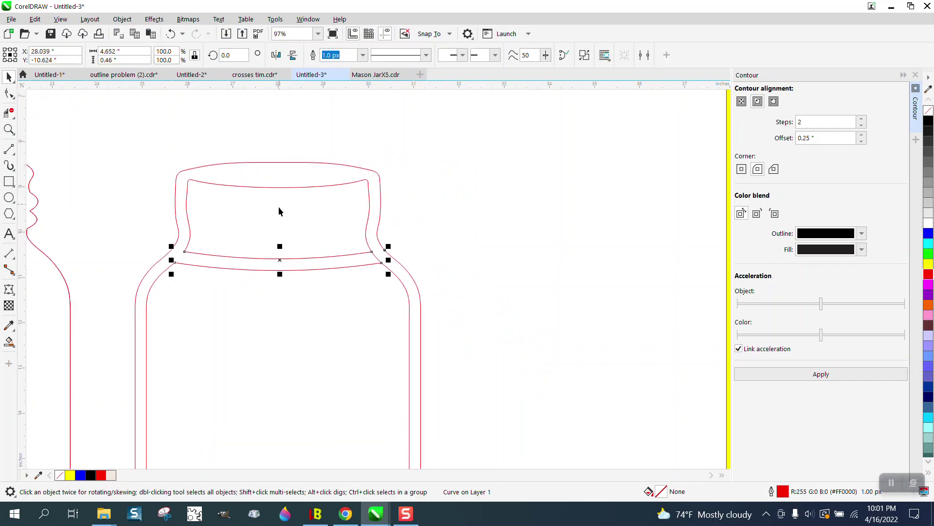
# Remove the outline piece between the band intersections at the neck junction
pyautogui.click(10, 342)
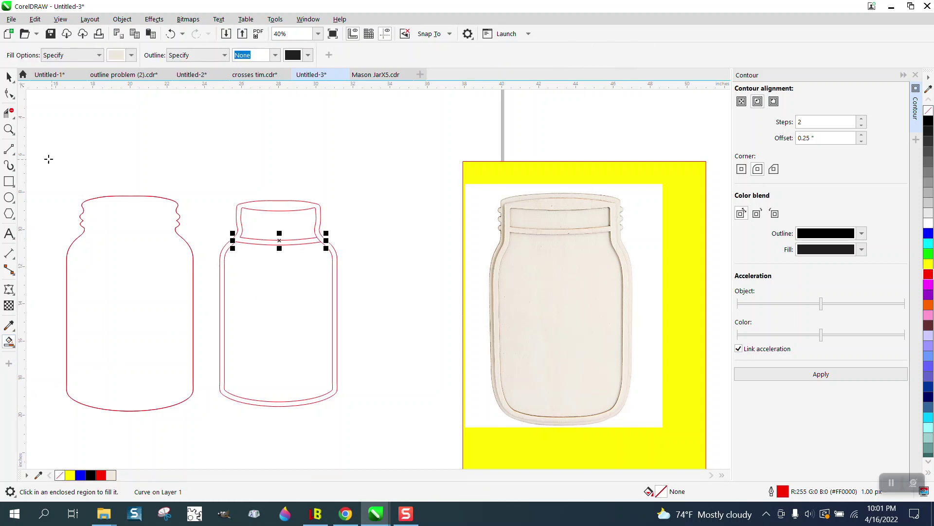
pyautogui.click(9, 129)
pyautogui.moveTo(311, 247); pyautogui.dragTo(341, 257)
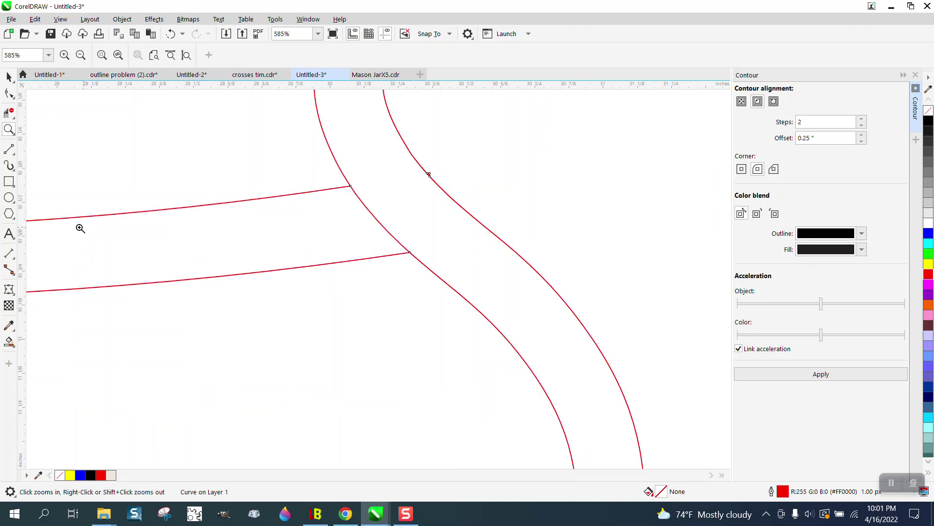
pyautogui.click(8, 112)
pyautogui.click(399, 214)
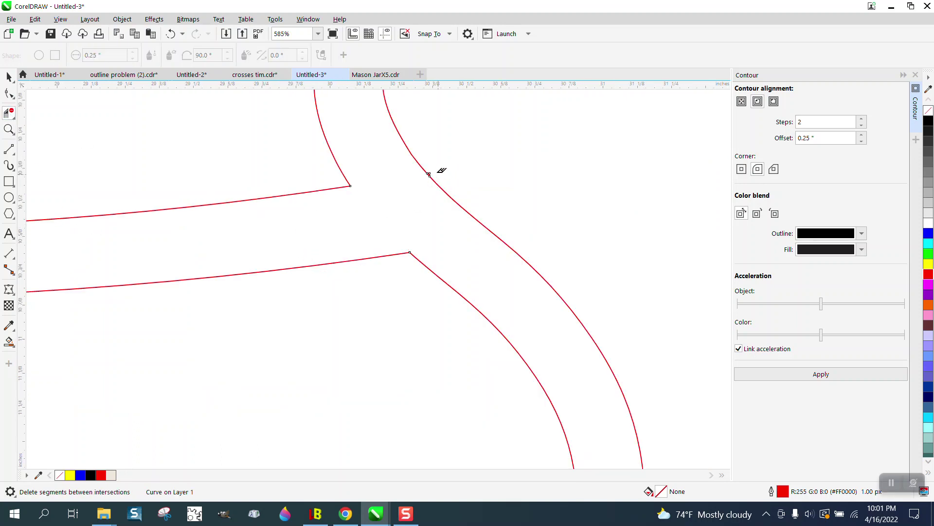
pyautogui.scroll(-10, 417, 181)
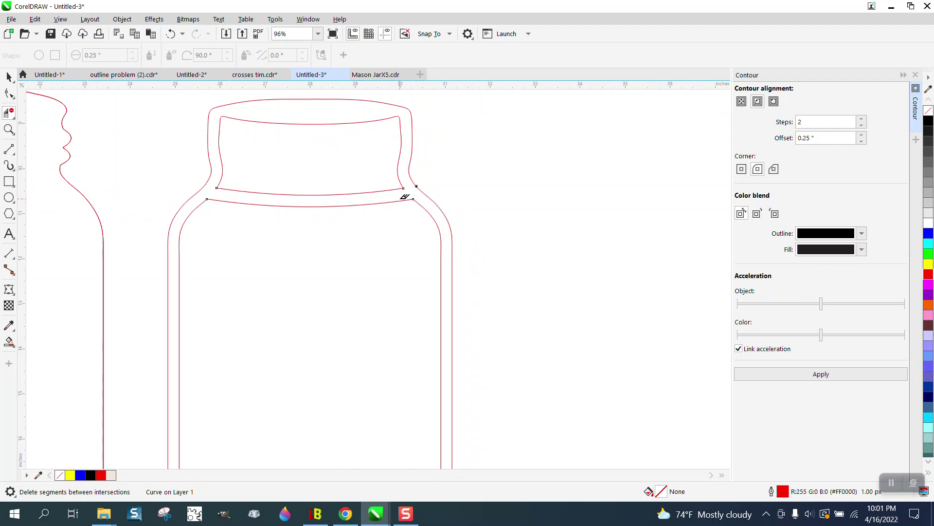
pyautogui.scroll(-2, 402, 196)
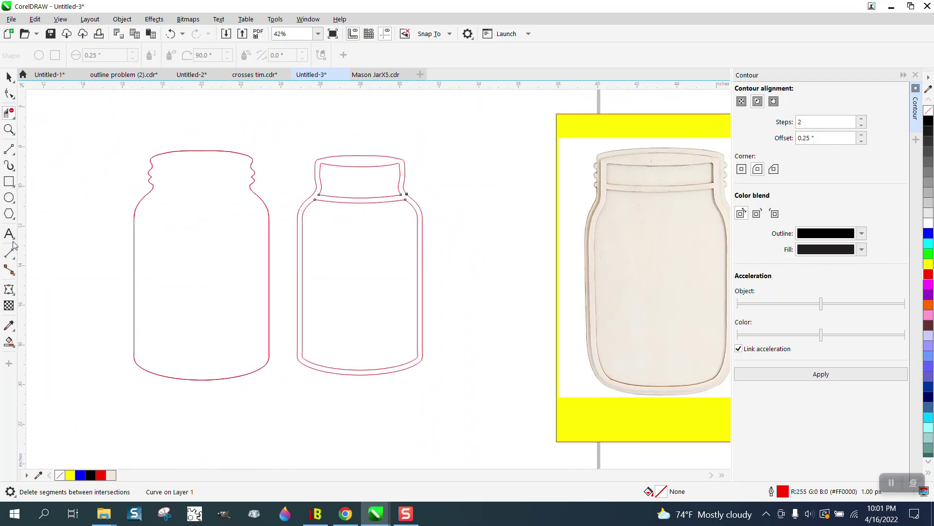
# Smart Fill the border ring, nudge it onto the neighbouring jar, and make it unfilled with a red outline
pyautogui.click(9, 341)
pyautogui.click(298, 254)
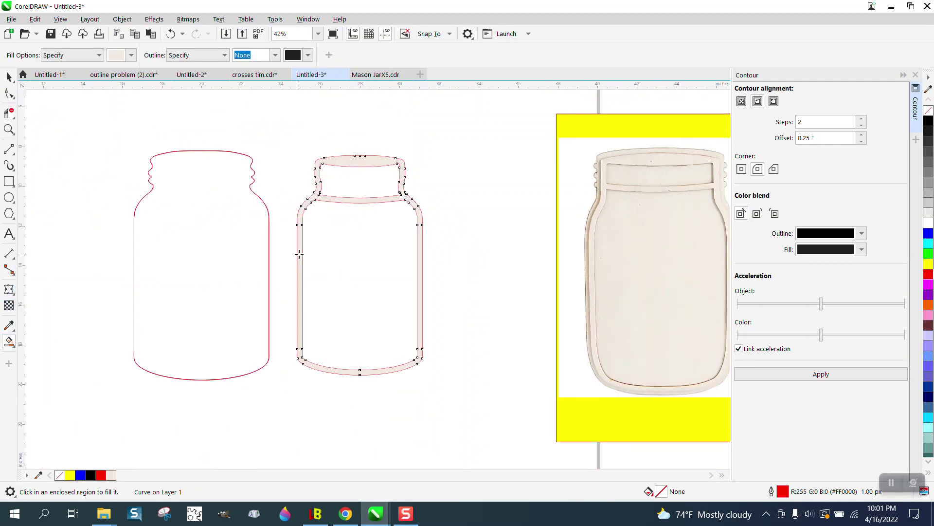
pyautogui.scroll(-2, 307, 262)
pyautogui.press('Left')
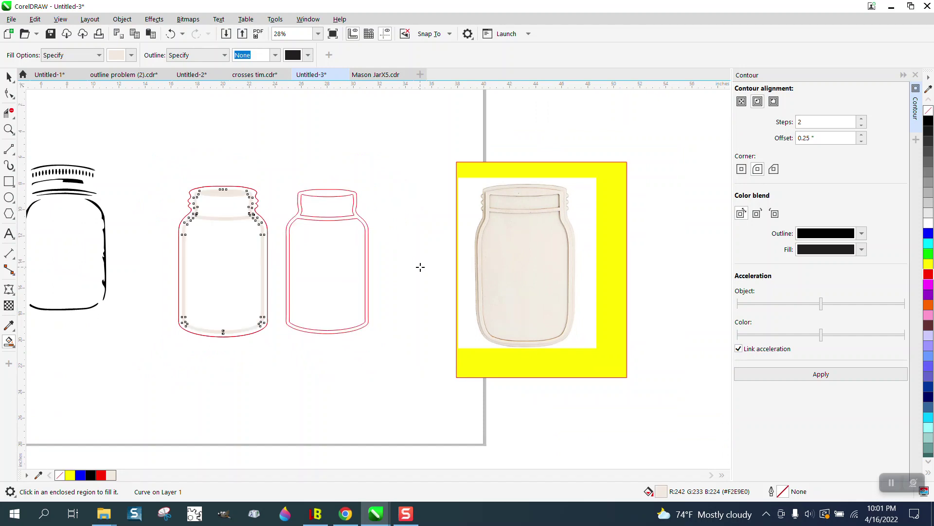
pyautogui.click(930, 112)
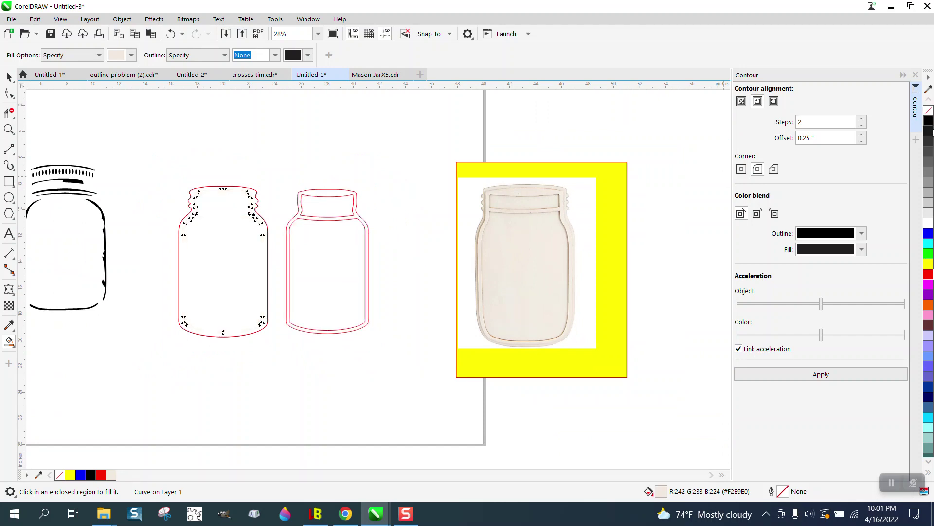
pyautogui.rightClick(929, 275)
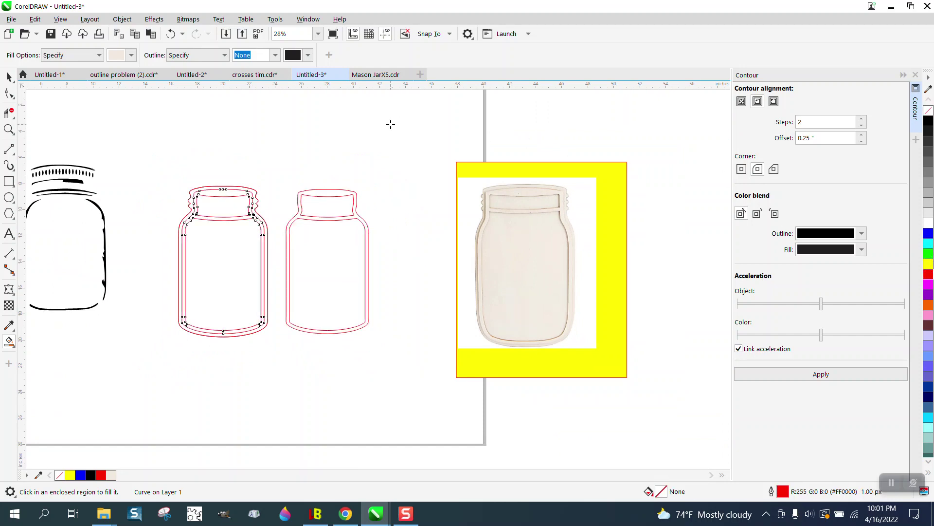
pyautogui.hotkey('ctrl', 'z')
pyautogui.hotkey('ctrl', 'z')
# Drag the inner red jar outline off the page to the right of the photo
pyautogui.click(9, 129)
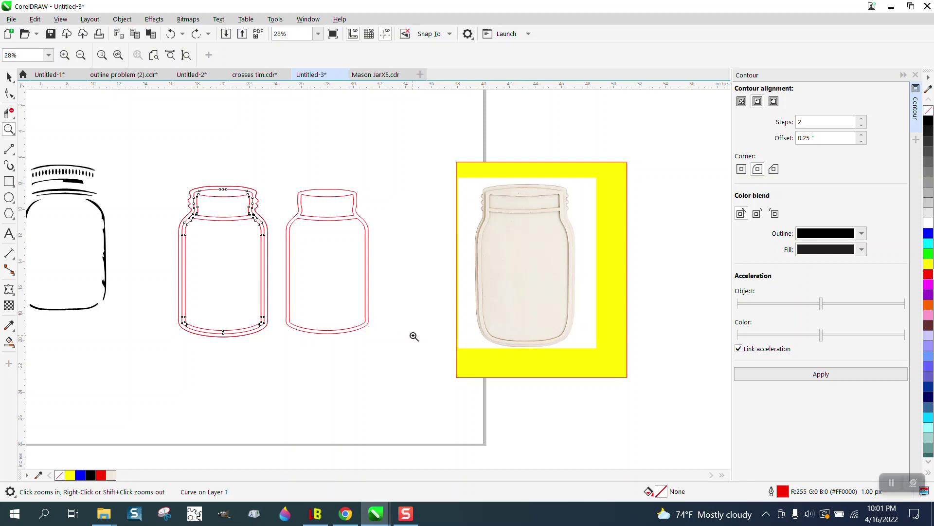
pyautogui.moveTo(468, 330); pyautogui.dragTo(583, 355)
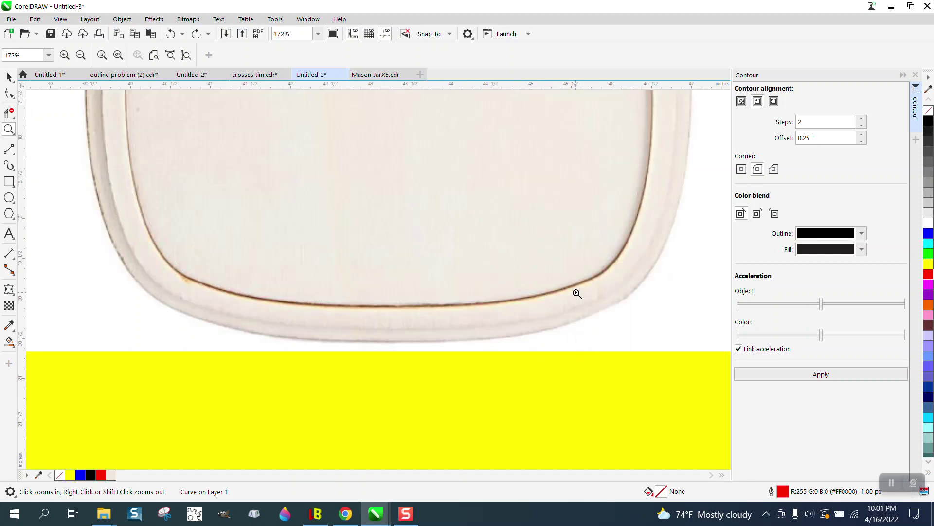
pyautogui.scroll(-3, 365, 317)
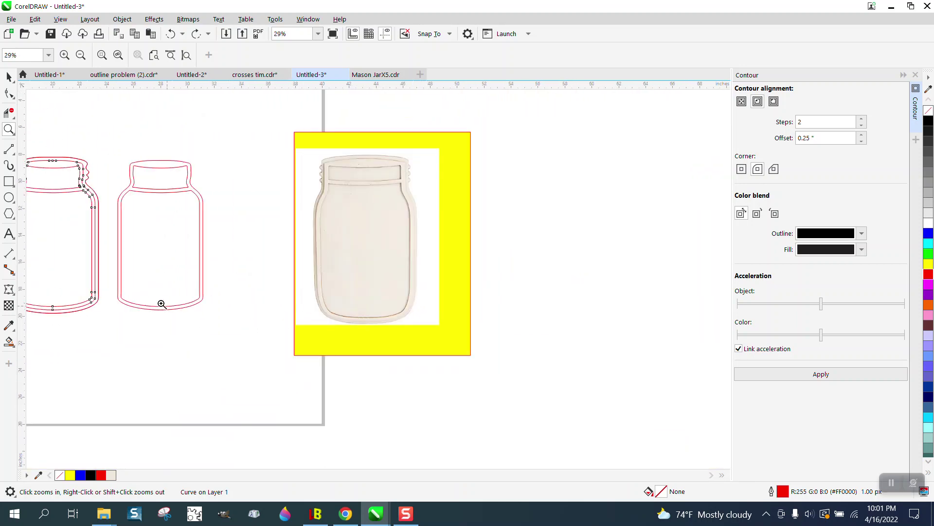
pyautogui.scroll(-1, 141, 296)
pyautogui.scroll(-2, 154, 289)
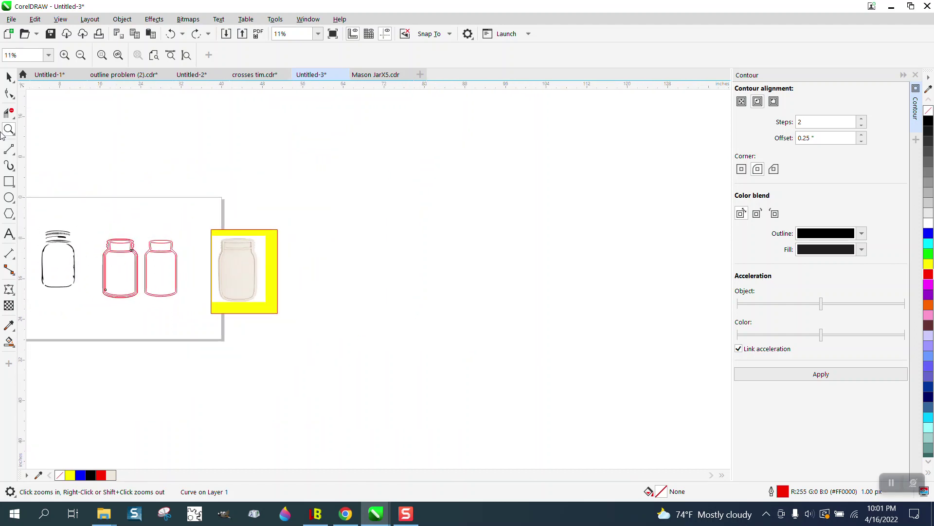
pyautogui.click(9, 77)
pyautogui.click(133, 227)
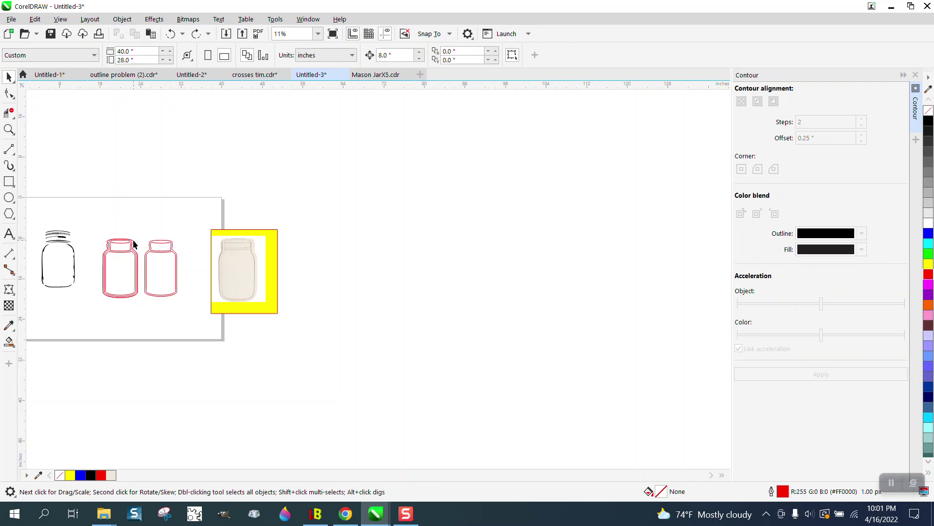
pyautogui.moveTo(135, 244); pyautogui.dragTo(437, 245)
pyautogui.click(9, 129)
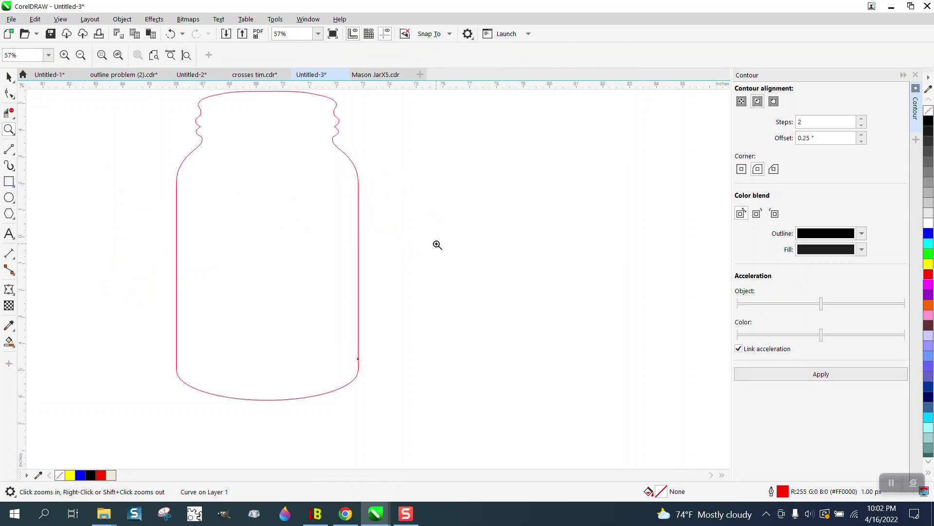
pyautogui.scroll(-5, 437, 245)
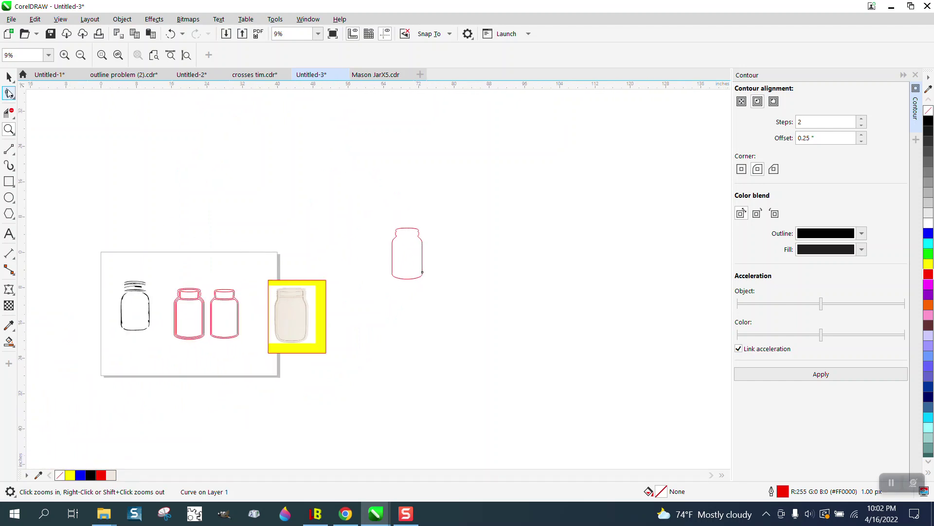
# Move the page's jars up above the page and centre the lone red jar on the page
pyautogui.click(8, 77)
pyautogui.moveTo(79, 213); pyautogui.dragTo(344, 375)
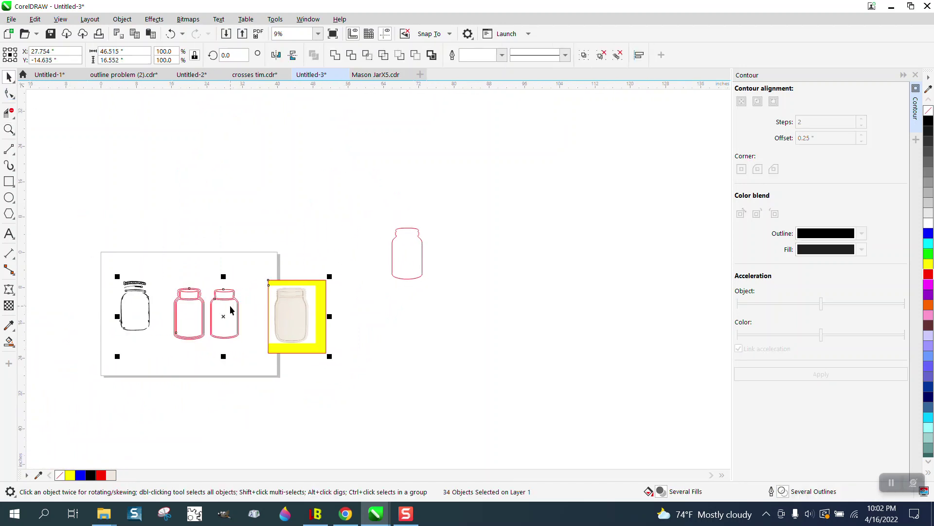
pyautogui.moveTo(231, 310); pyautogui.dragTo(236, 181)
pyautogui.click(405, 254)
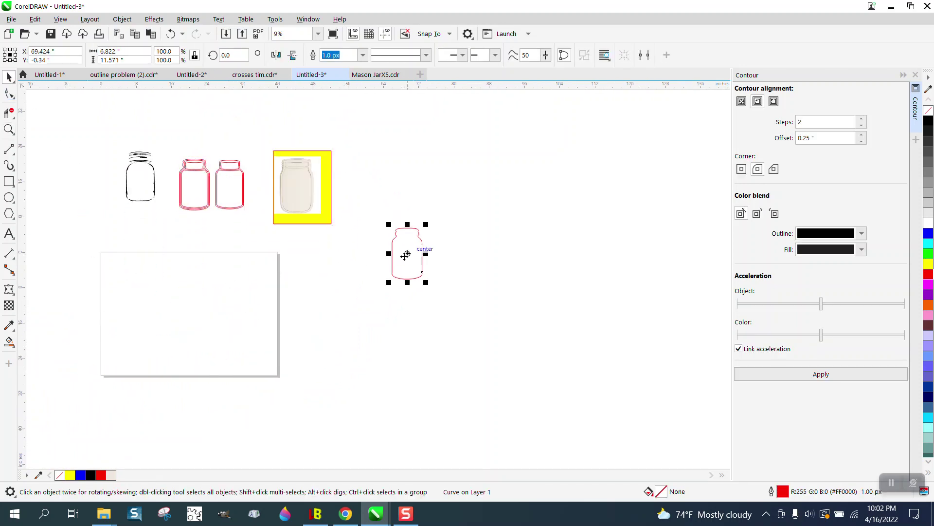
pyautogui.press('p')
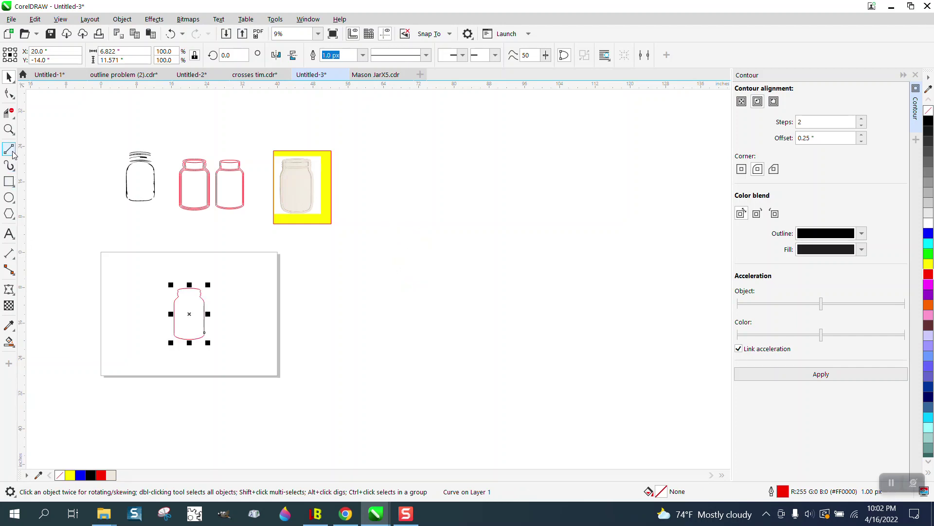
# Delete the three nodes at the jar outline's bottom centre
pyautogui.click(9, 129)
pyautogui.moveTo(169, 286); pyautogui.dragTo(259, 377)
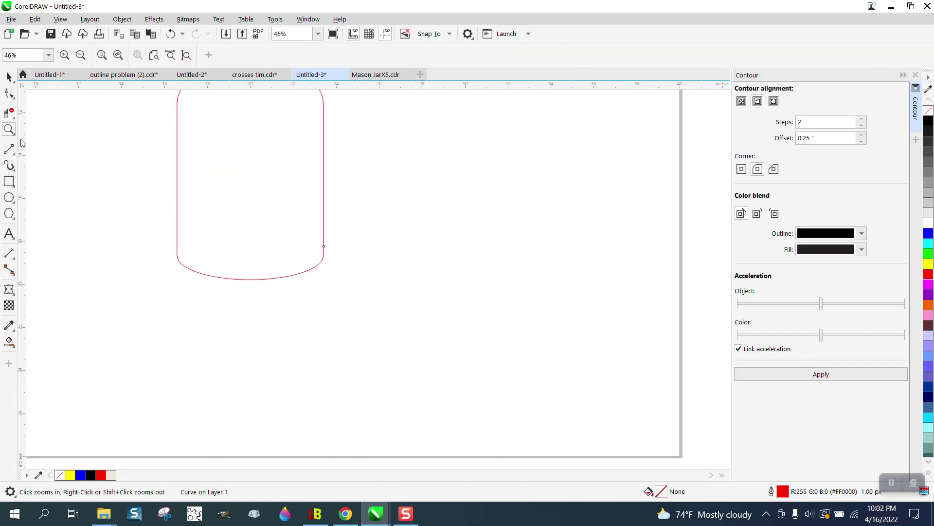
pyautogui.click(9, 94)
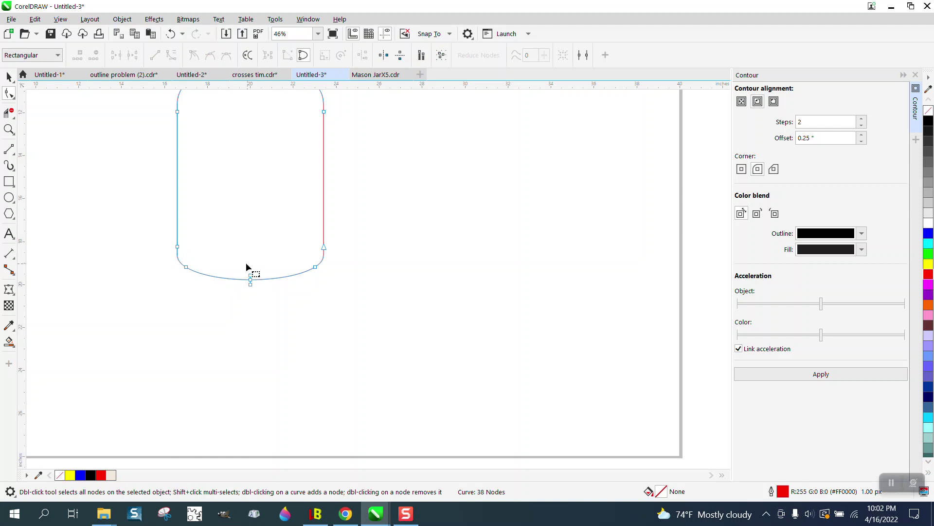
pyautogui.moveTo(295, 320); pyautogui.dragTo(296, 318)
pyautogui.press('Delete')
# Round off the jar's bottom using the Smooth tool at a 3.0-inch size
pyautogui.click(15, 97)
pyautogui.click(46, 106)
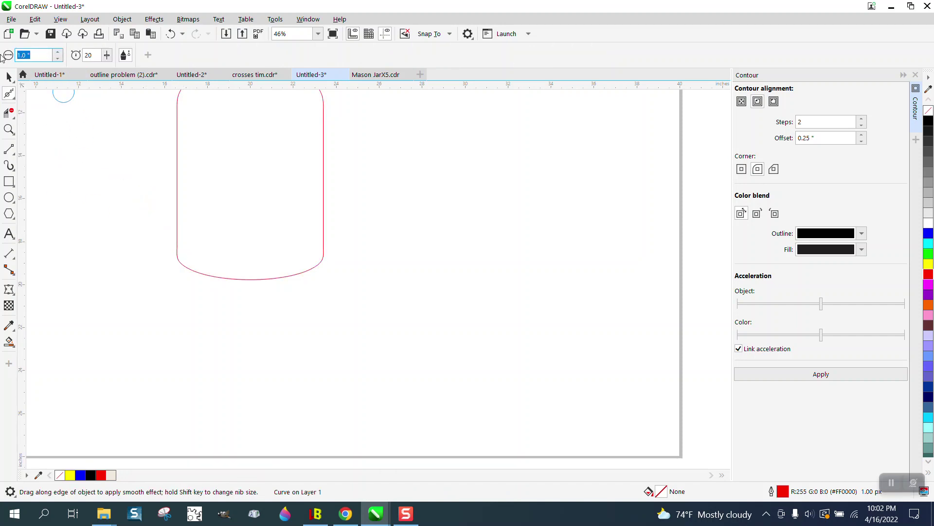
pyautogui.write('3')
pyautogui.press('Return')
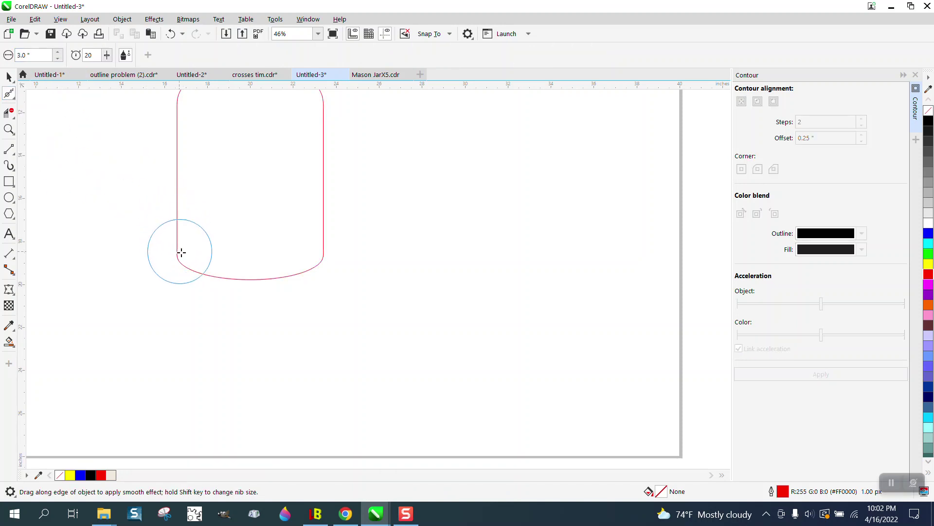
pyautogui.moveTo(192, 269)
pyautogui.mouseDown()
pyautogui.moveTo(177, 248)
pyautogui.moveTo(188, 269)
pyautogui.moveTo(178, 250)
pyautogui.moveTo(181, 263)
pyautogui.moveTo(198, 273)
pyautogui.moveTo(179, 249)
pyautogui.moveTo(214, 278)
pyautogui.moveTo(185, 254)
pyautogui.moveTo(179, 228)
pyautogui.moveTo(211, 271)
pyautogui.mouseUp()
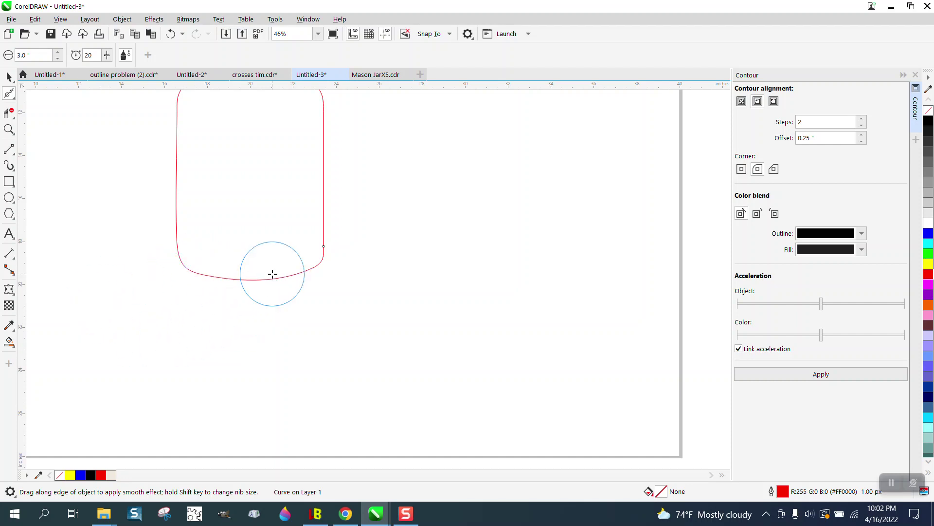
# Draw a vertical 2-point line centred on the page through the jar
pyautogui.scroll(-1, 243, 266)
pyautogui.click(9, 149)
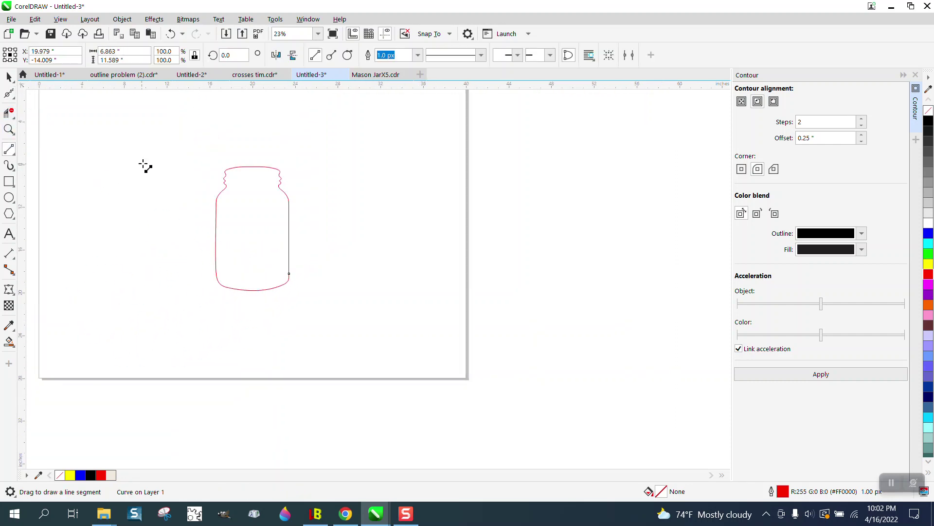
pyautogui.moveTo(169, 145); pyautogui.dragTo(169, 307)
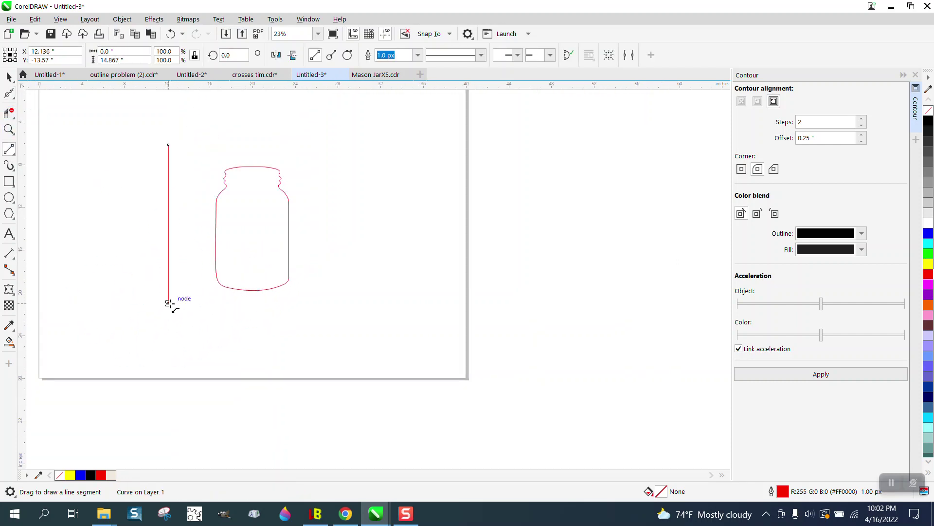
pyautogui.press('p')
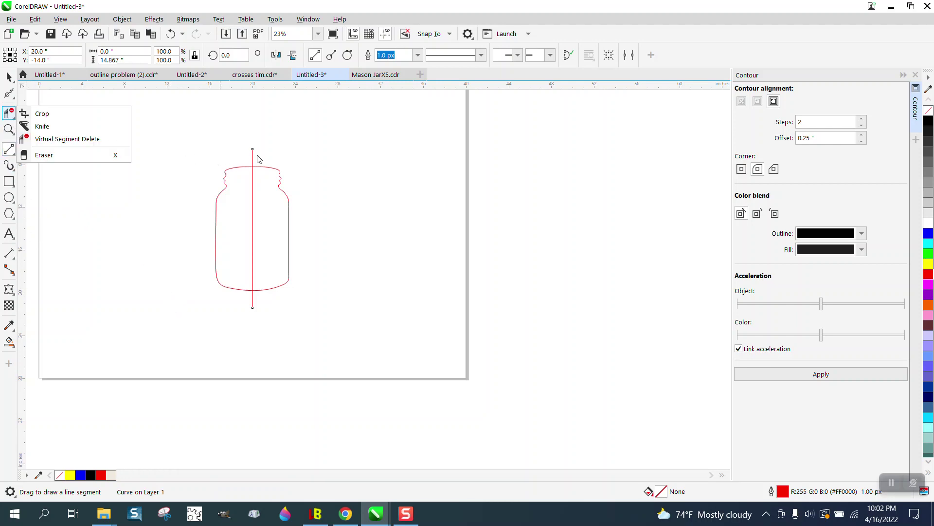
# Cut away the jar's right half, delete the line, and mirror a copy of the left half
pyautogui.click(66, 139)
pyautogui.moveTo(273, 153); pyautogui.dragTo(292, 297)
pyautogui.click(9, 77)
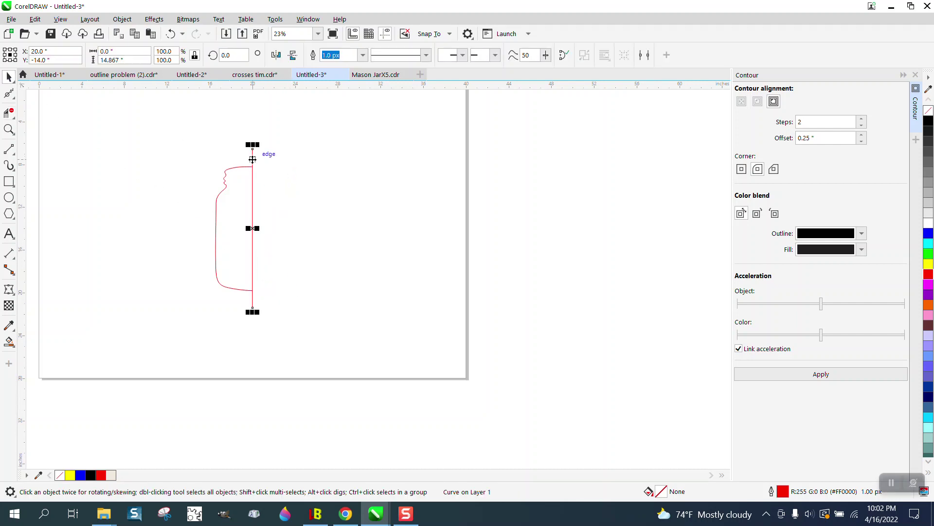
pyautogui.press('Delete')
pyautogui.click(226, 180)
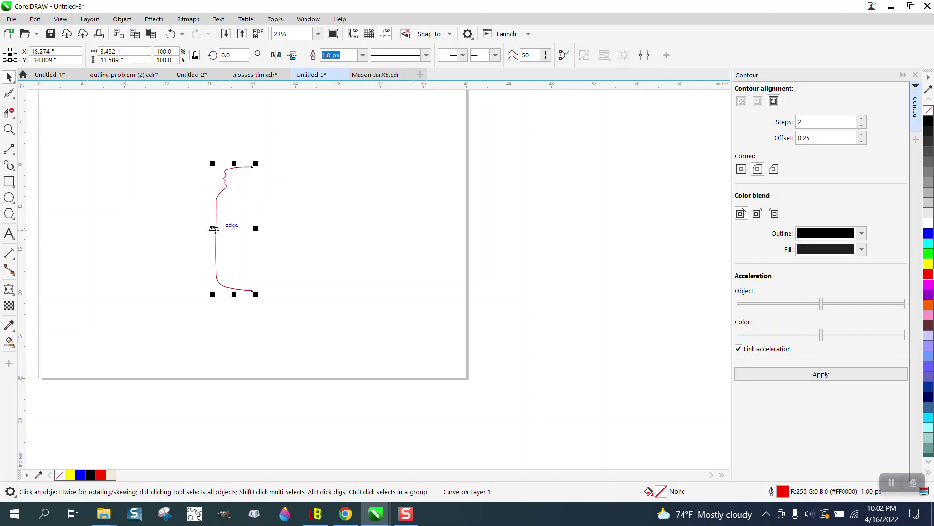
pyautogui.moveTo(214, 229); pyautogui.dragTo(291, 229)
# Smart Fill the jar's interior as a new shape, move it right, and bring the photo jar onto the page
pyautogui.click(323, 236)
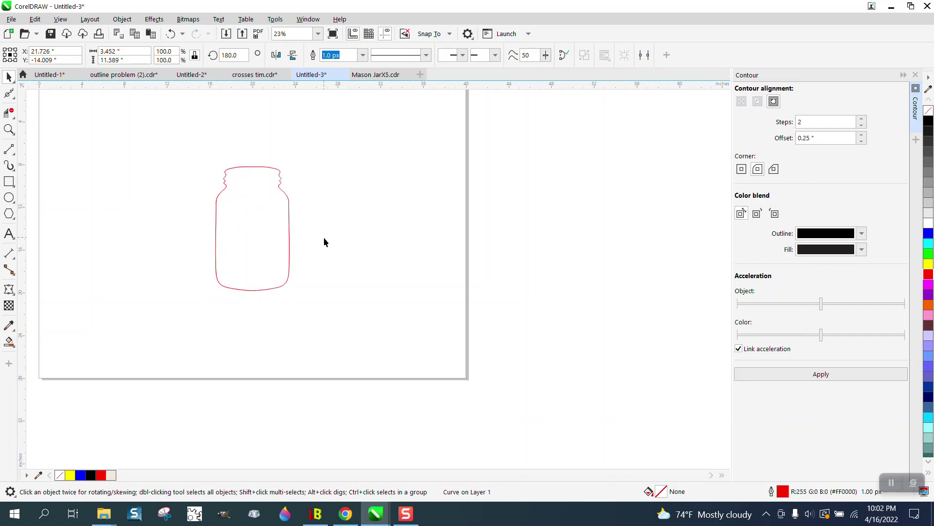
pyautogui.click(8, 341)
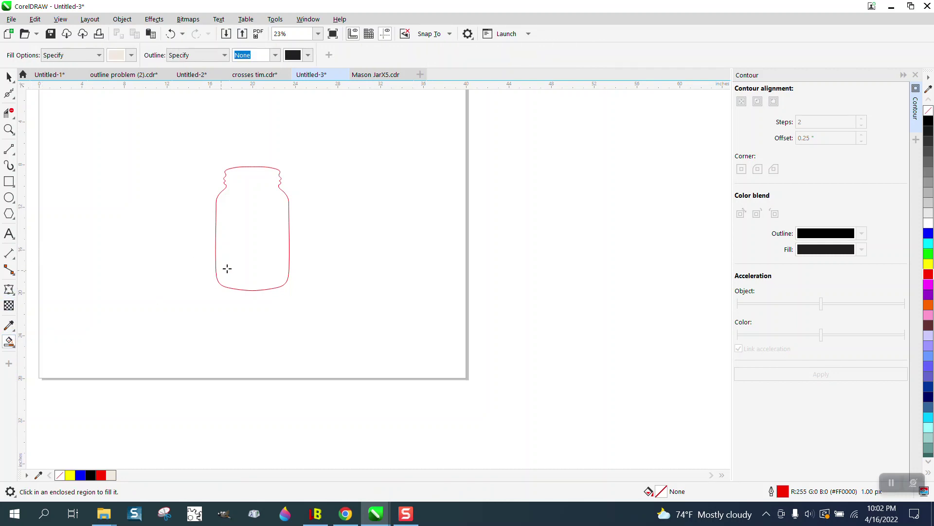
pyautogui.click(236, 266)
pyautogui.click(9, 77)
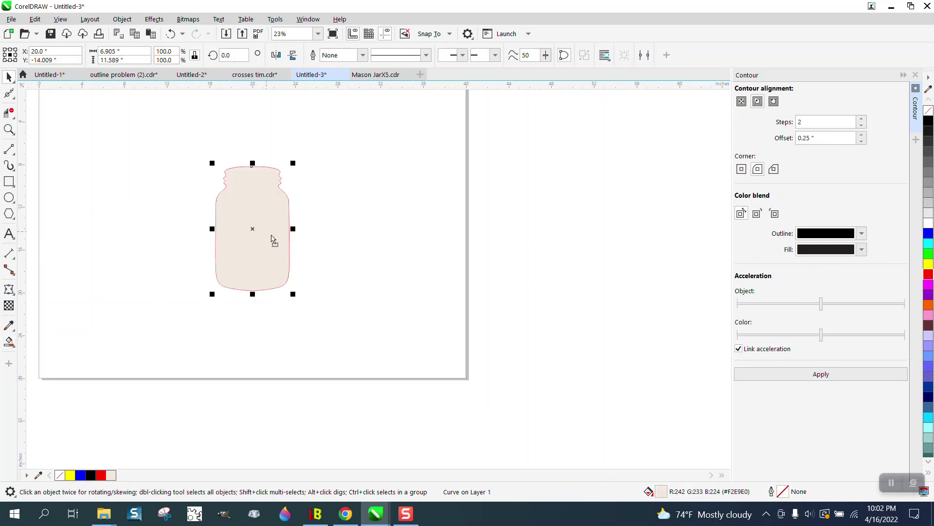
pyautogui.moveTo(271, 240); pyautogui.dragTo(392, 243)
pyautogui.scroll(-1, 344, 238)
pyautogui.scroll(-2, 344, 238)
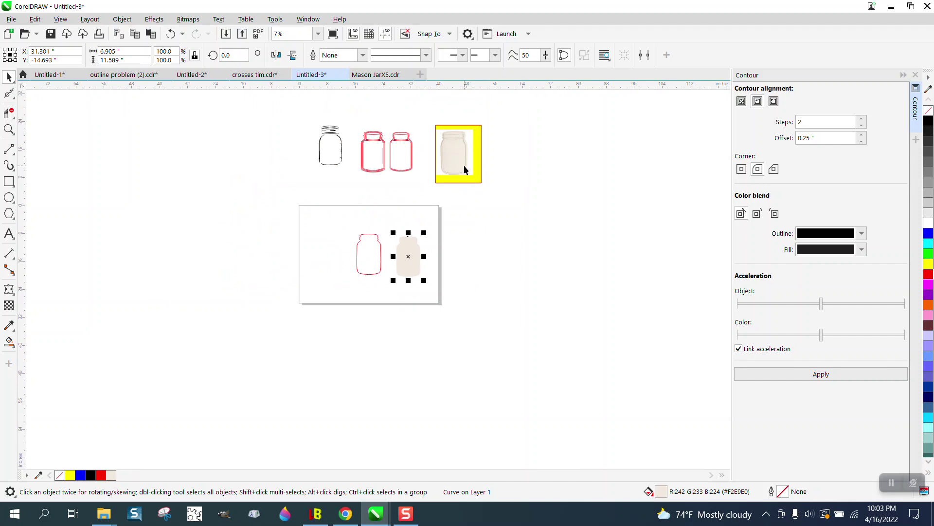
pyautogui.moveTo(464, 165); pyautogui.dragTo(453, 268)
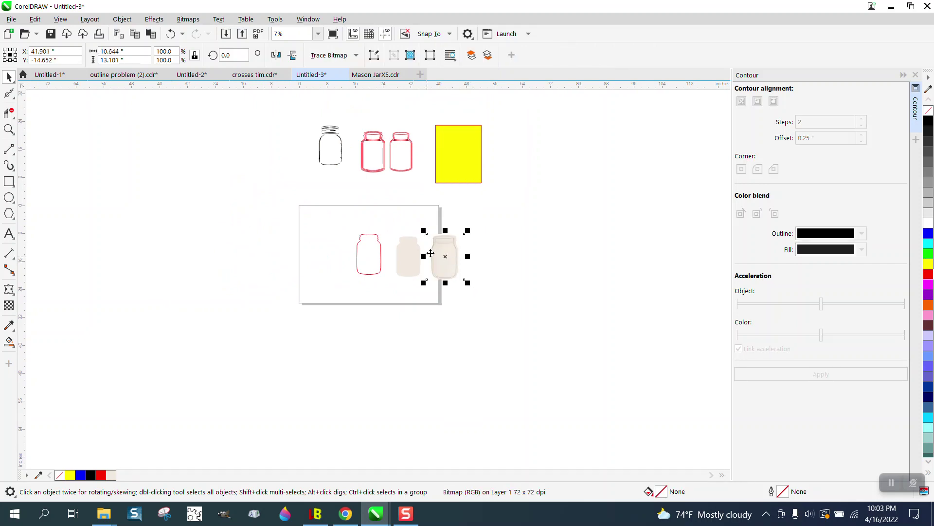
# Give the beige jar shape no fill and a black outline
pyautogui.click(8, 129)
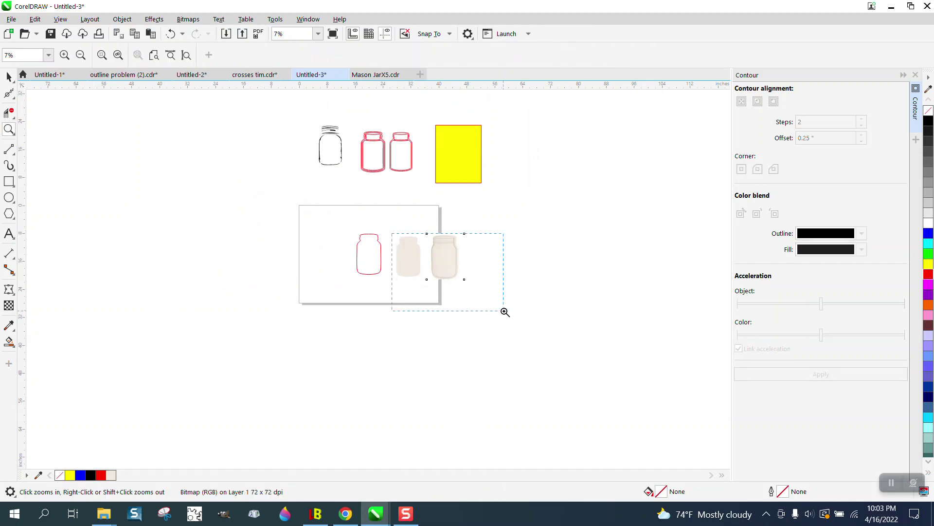
pyautogui.moveTo(506, 312); pyautogui.dragTo(504, 312)
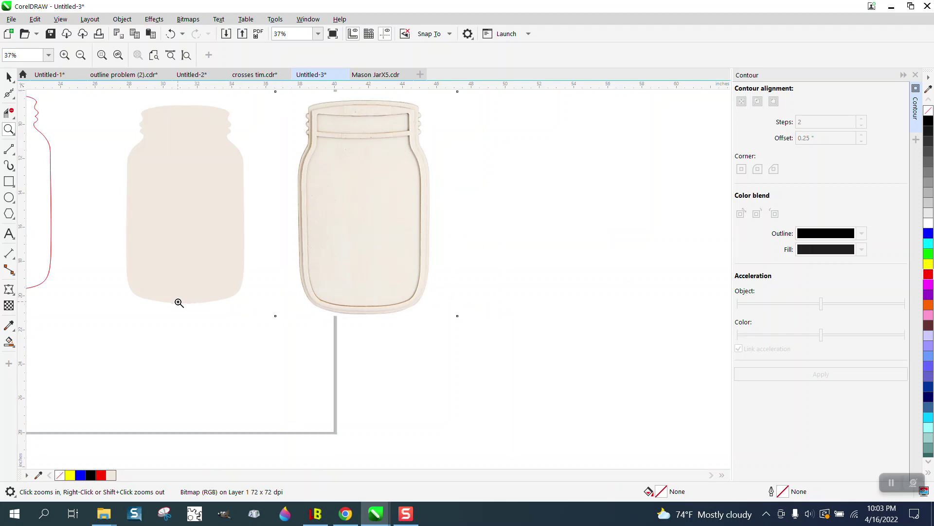
pyautogui.scroll(-1, 217, 305)
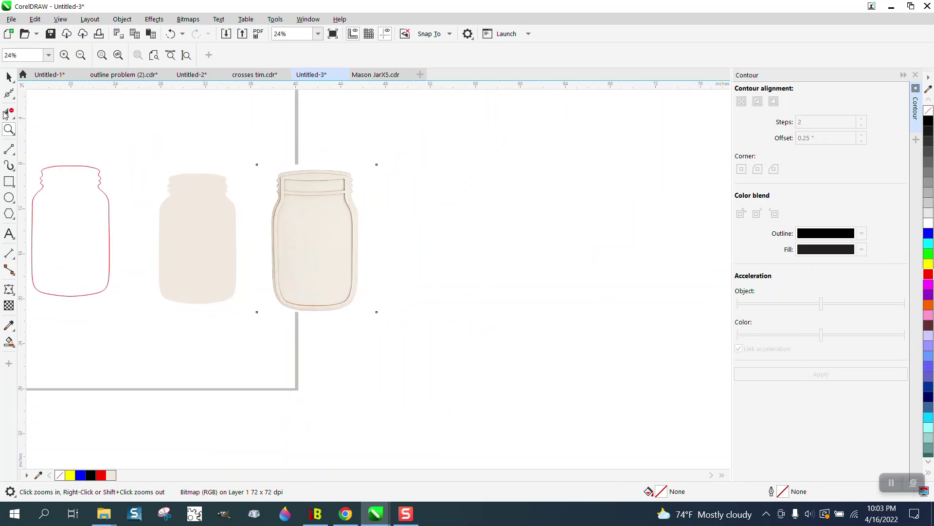
pyautogui.press('space')
pyautogui.click(207, 212)
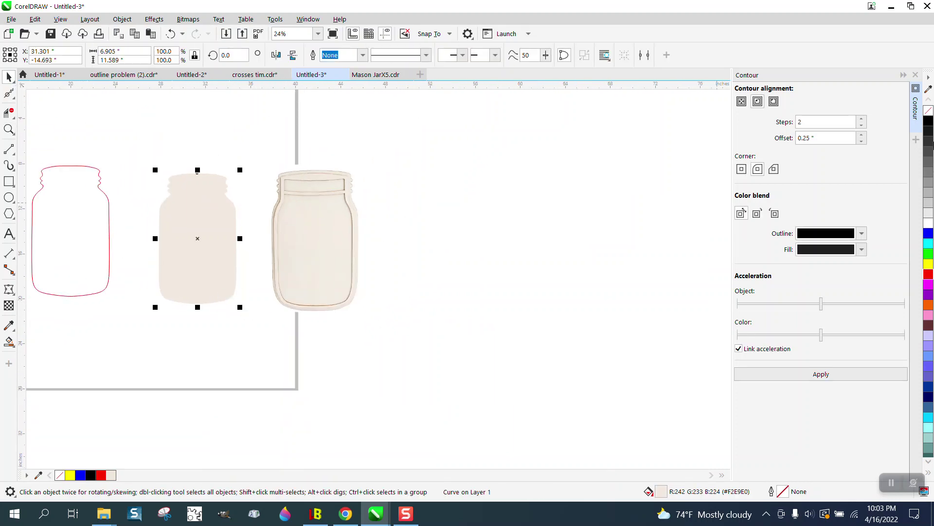
pyautogui.click(929, 111)
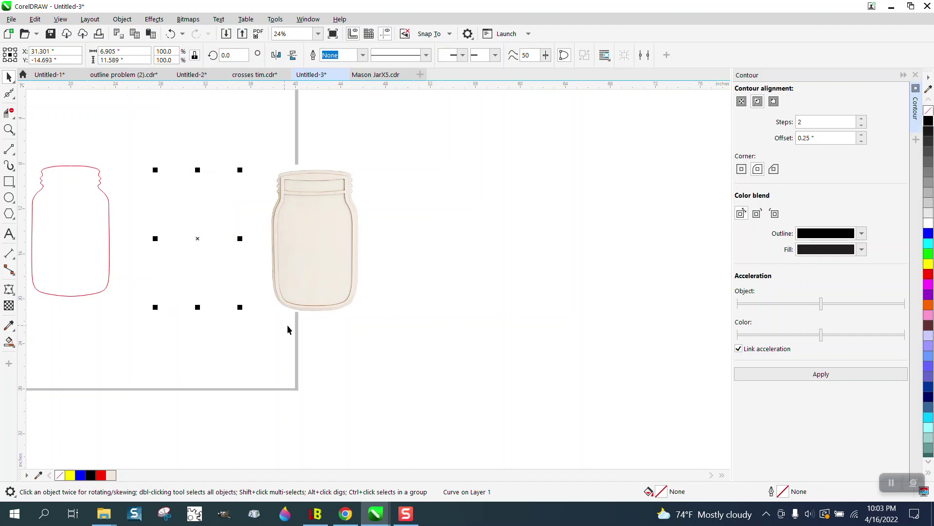
pyautogui.rightClick(928, 121)
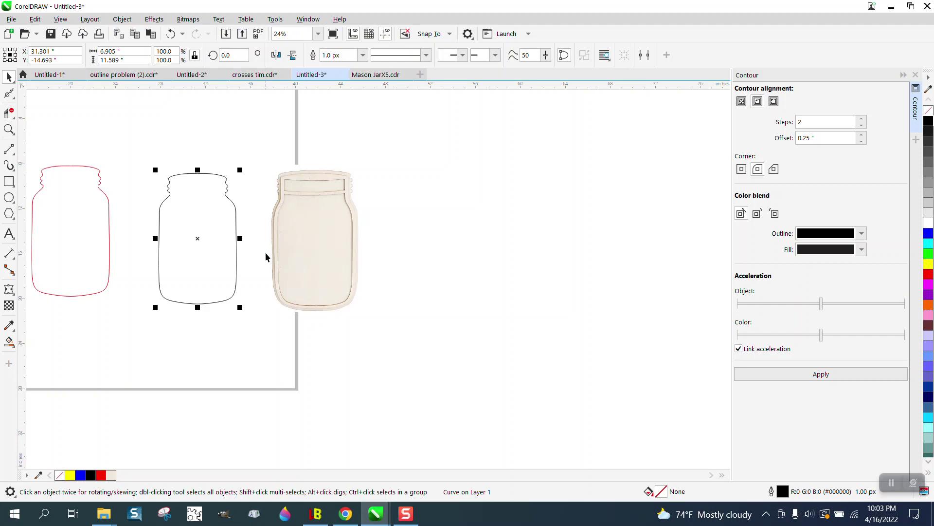
pyautogui.scroll(-4, 265, 252)
pyautogui.scroll(-1, 259, 256)
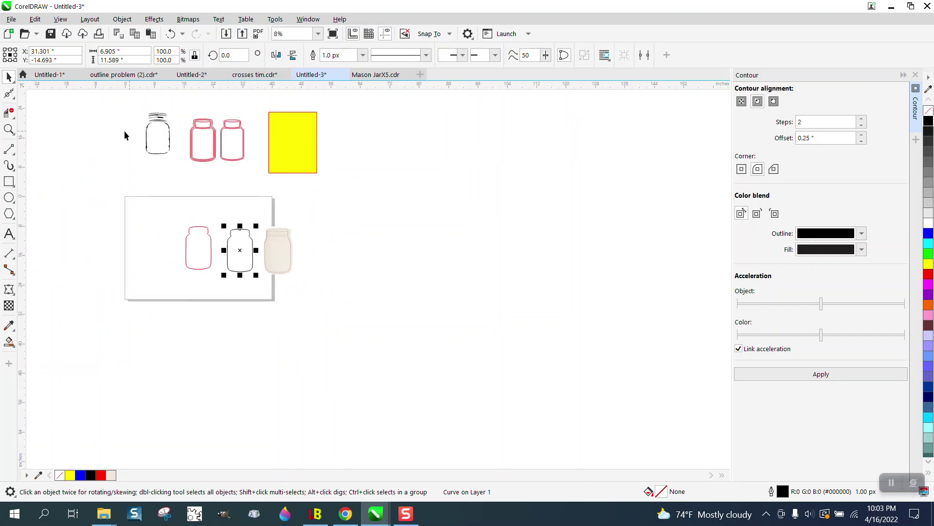
pyautogui.click(14, 129)
pyautogui.moveTo(143, 111); pyautogui.dragTo(187, 165)
pyautogui.scroll(-6, 263, 192)
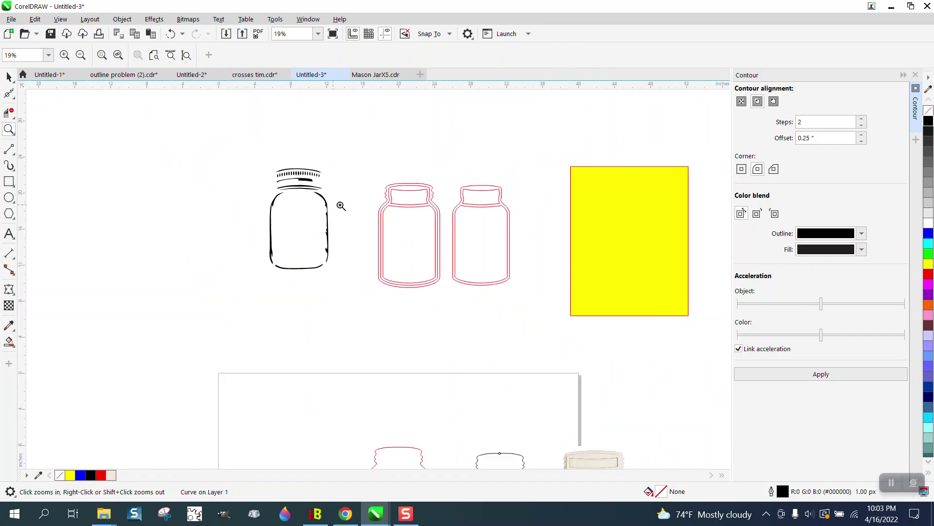